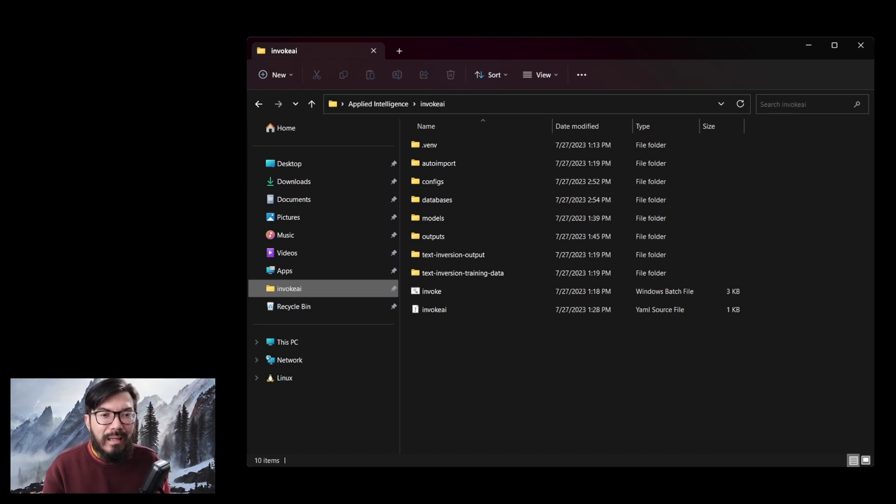
Run the invoke batch file from the invokeai folder and start the browser-based image generation interface.
left_click(327, 289)
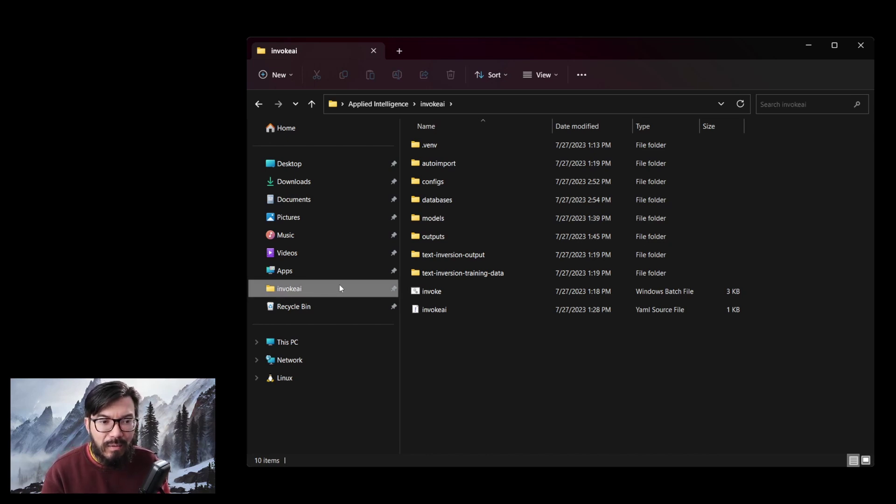
left_click(475, 294)
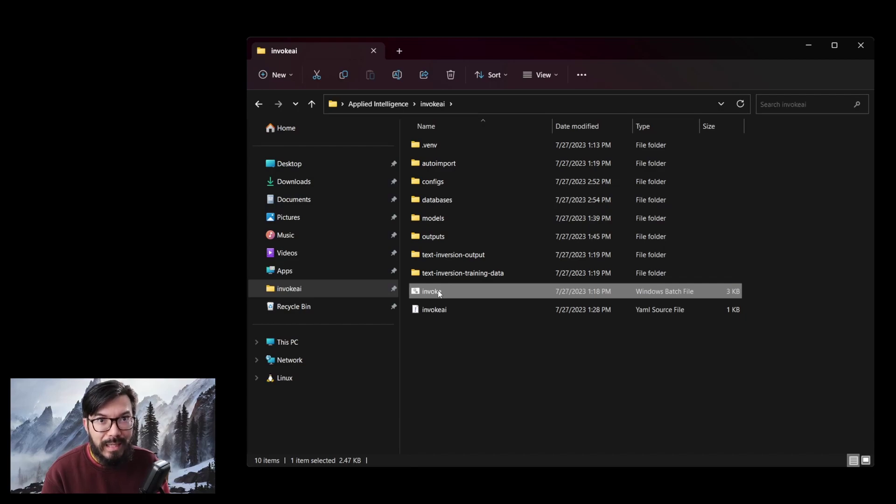
double_click(438, 290)
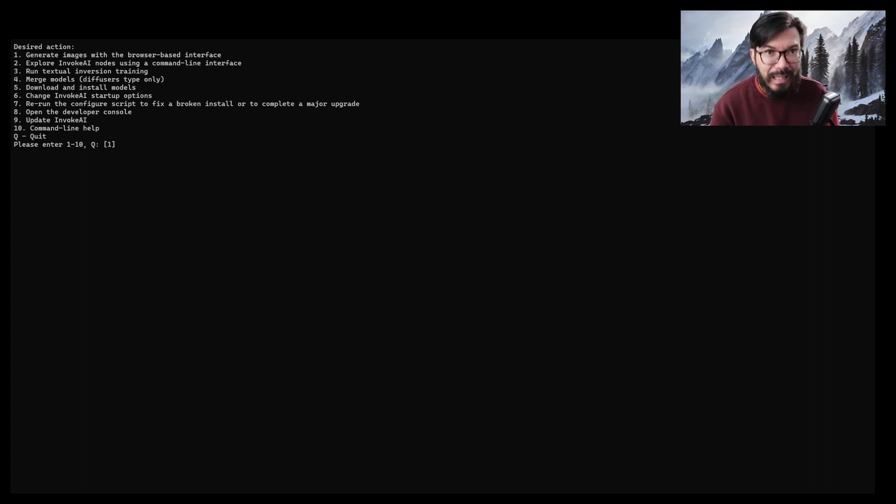
key("Return")
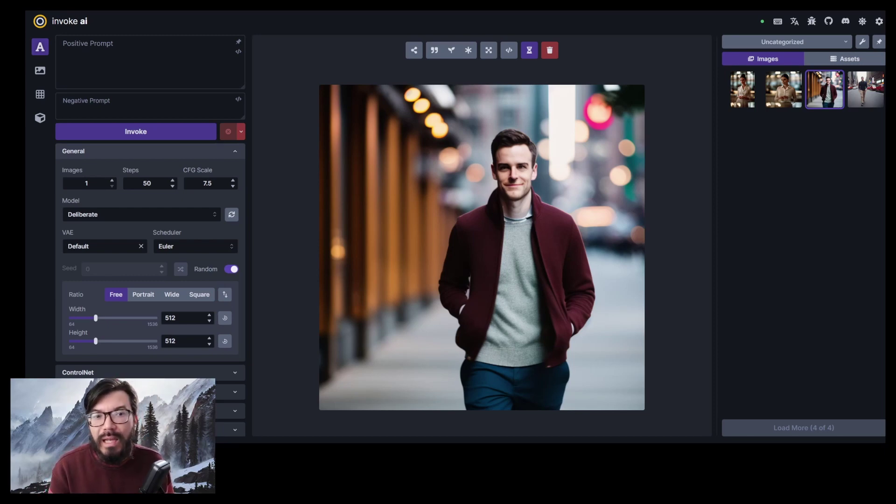
Check the list of available models, keeping Deliberate, and enter the positive prompt "a cute cat" and negative prompt "dog, lion".
left_click(215, 214)
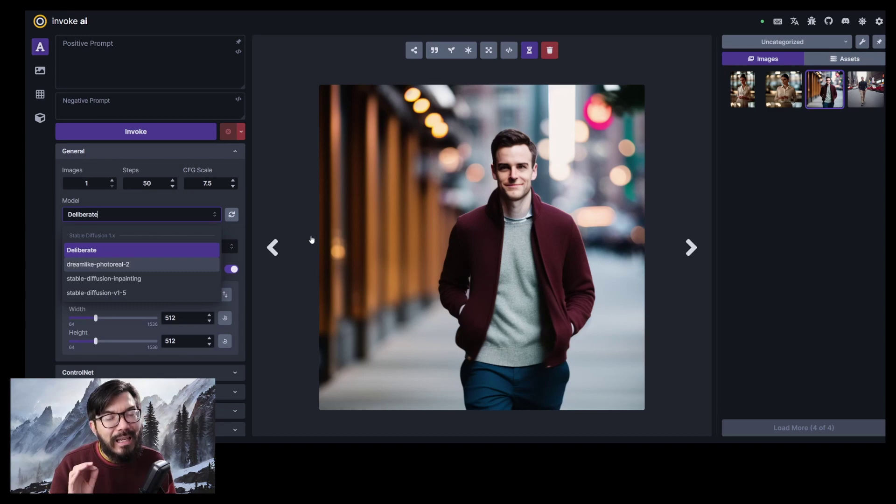
left_click(299, 224)
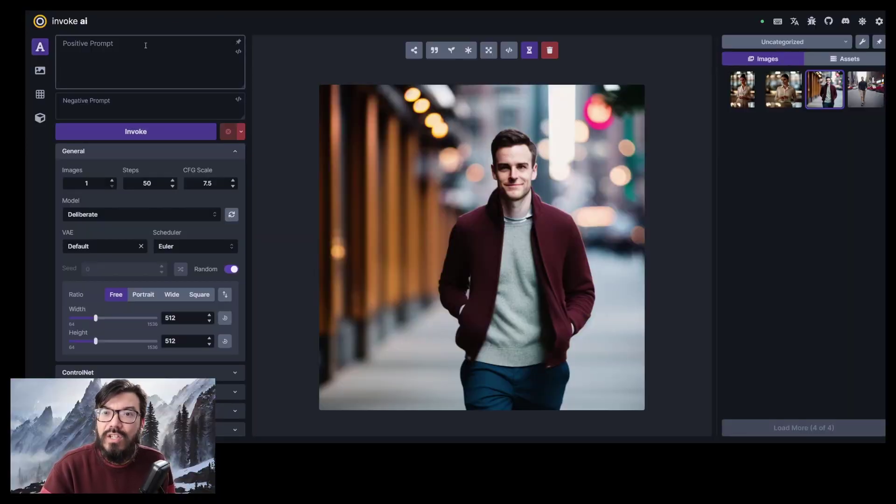
left_click(107, 106)
left_click(178, 61)
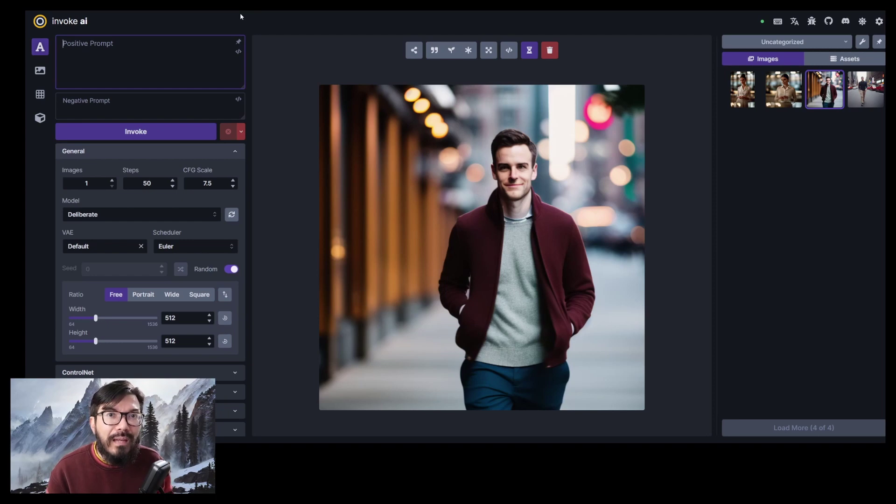
type("a cute cat")
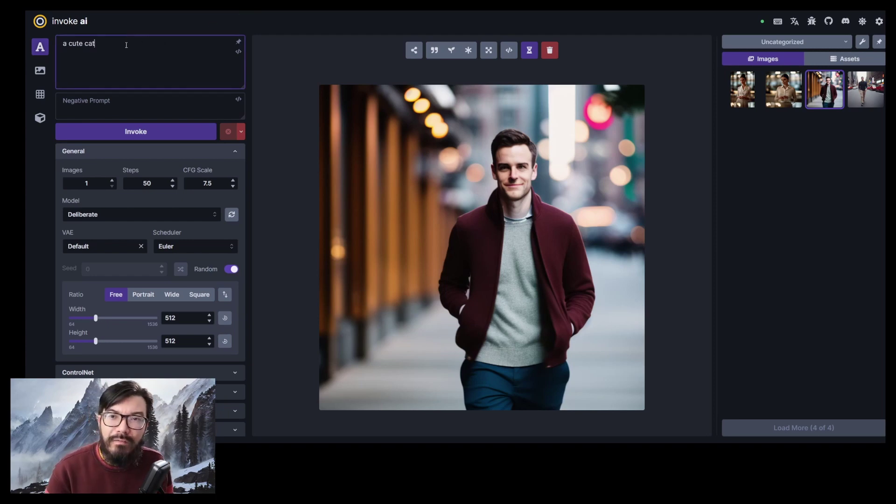
key("Tab")
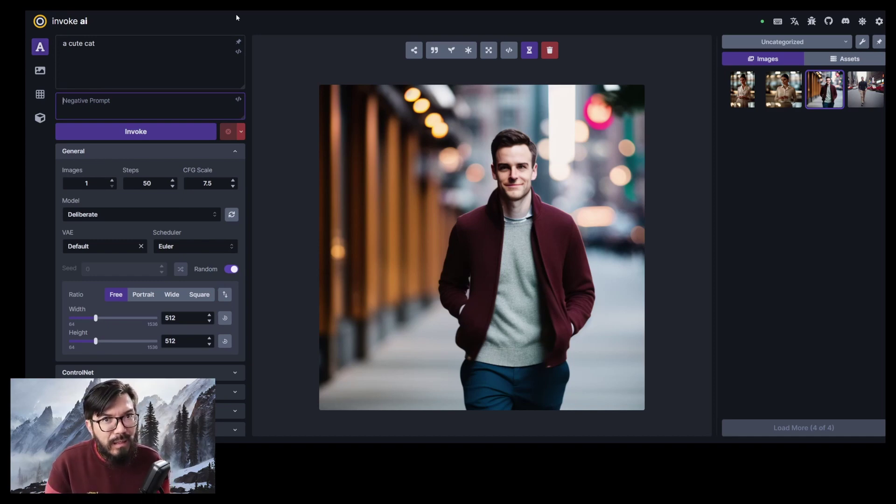
type("dog, lion")
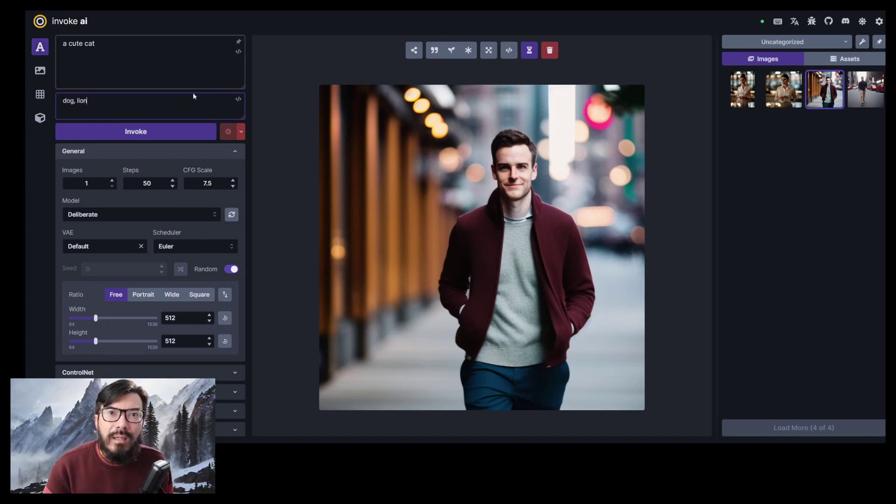
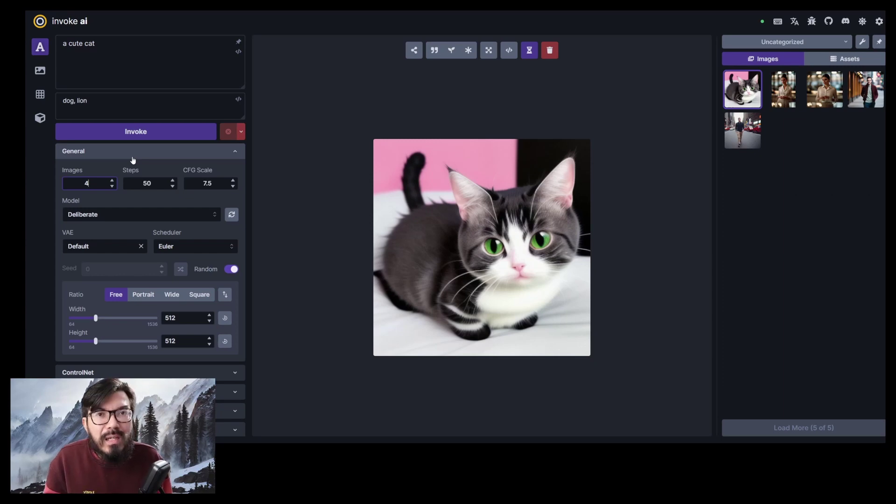
Set the number of images to 1 and look through the scheduler options.
key("BackSpace")
type("1")
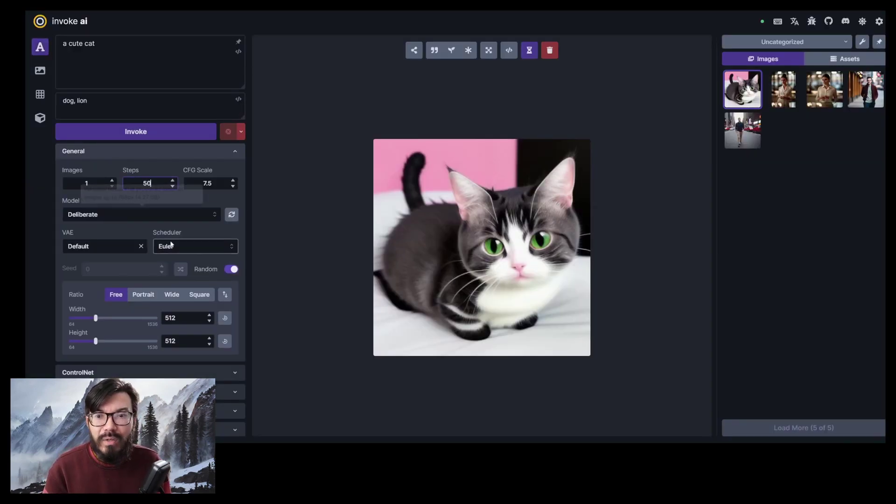
left_click(195, 246)
scroll(208, 322, "up", 2)
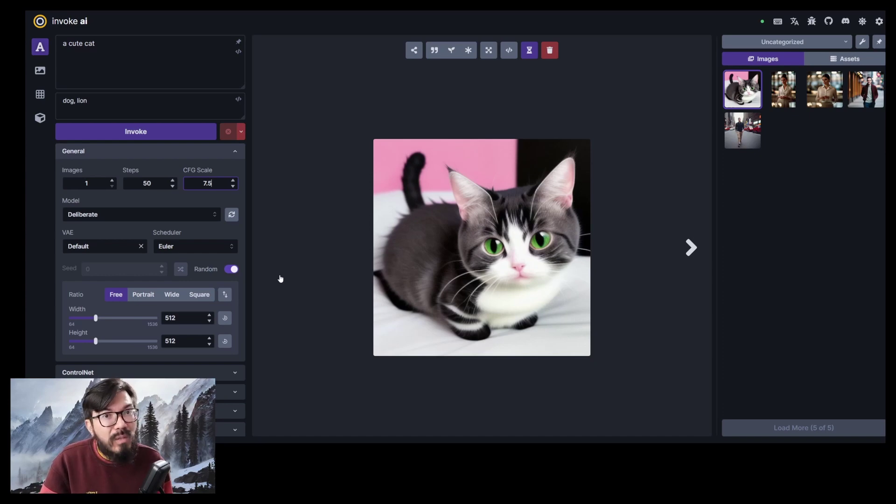
Try the Portrait ratio with swapped dimensions, the Wide and Square ratios, and the Free ratio with a width of 1152.
left_click(142, 298)
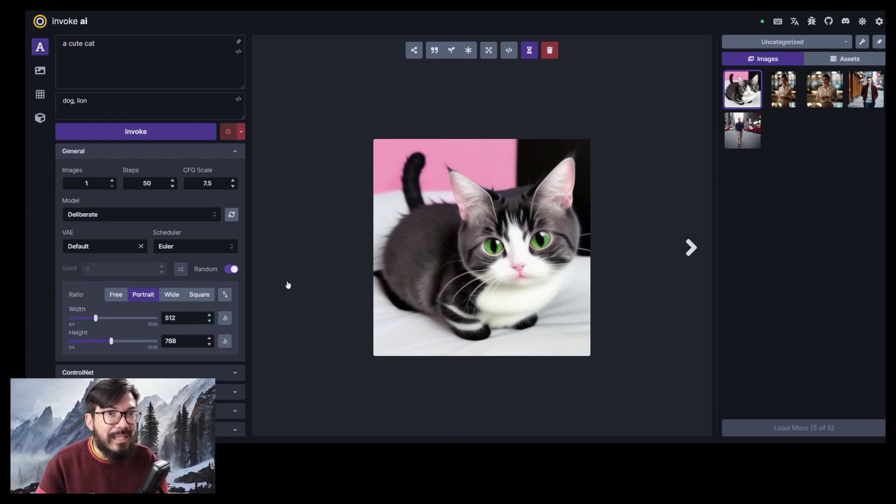
left_click(227, 300)
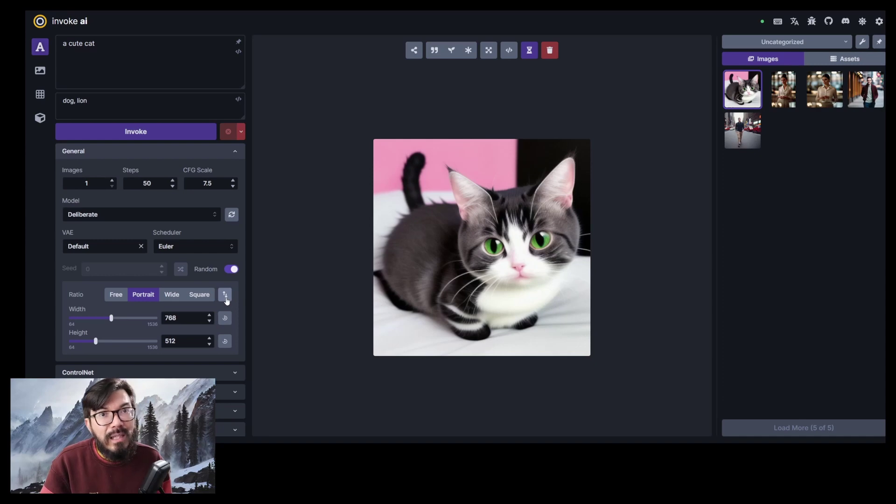
left_click(174, 295)
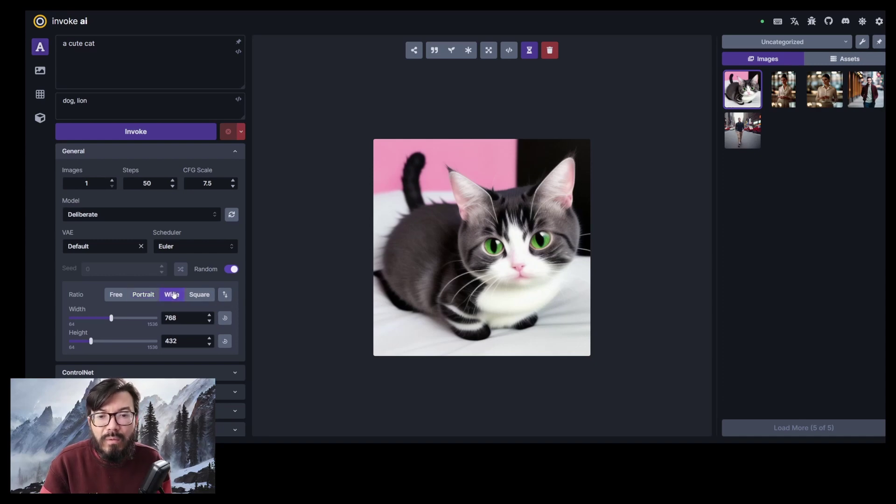
left_click(198, 295)
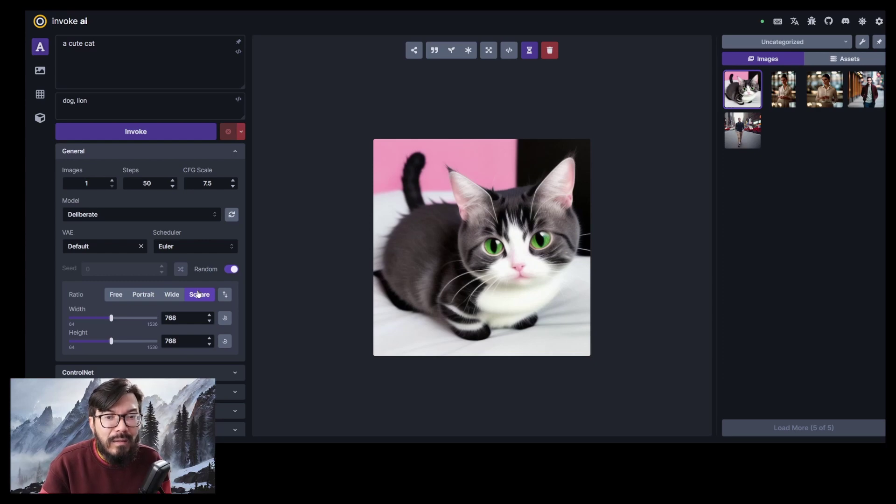
left_click(116, 296)
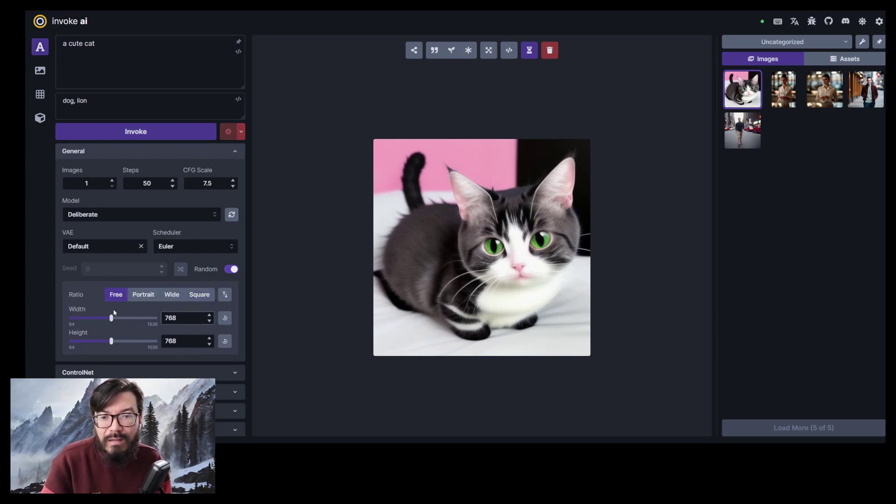
left_click_drag(111, 318, 136, 322)
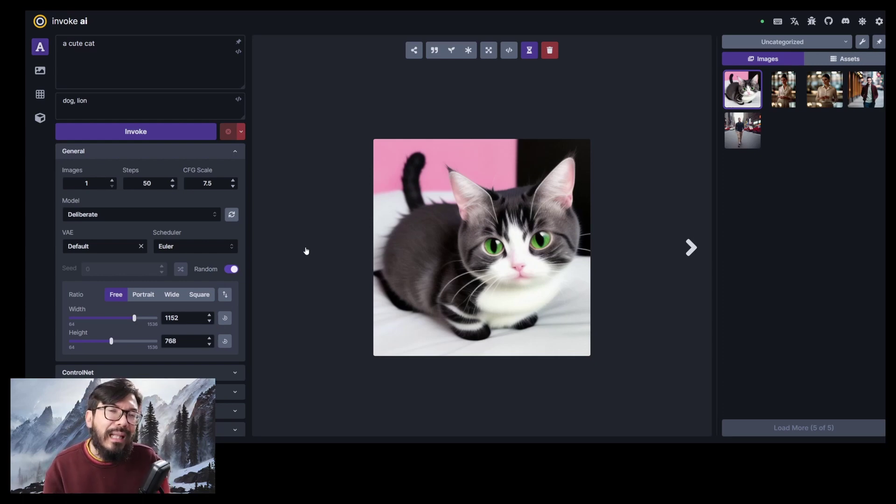
Reduce the image width to 512 with the Square ratio and switch the ratio to Portrait for a 512 by 768 image.
left_click(199, 294)
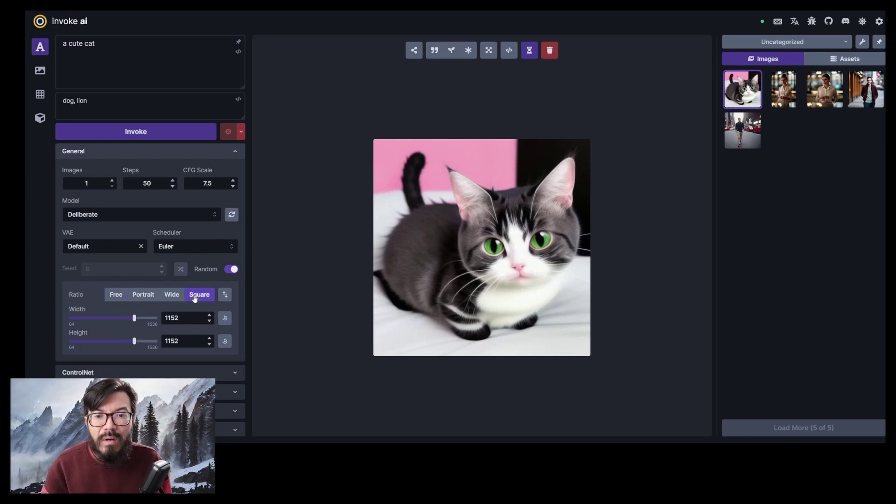
left_click_drag(134, 318, 97, 320)
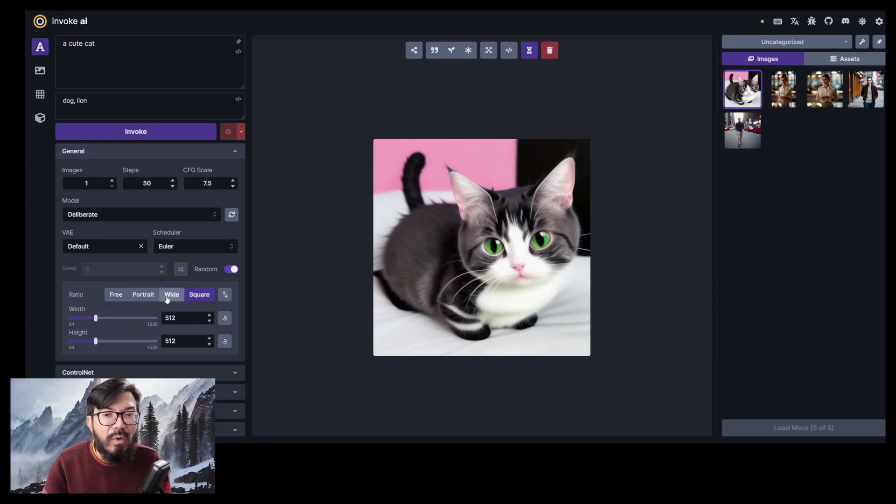
left_click(143, 297)
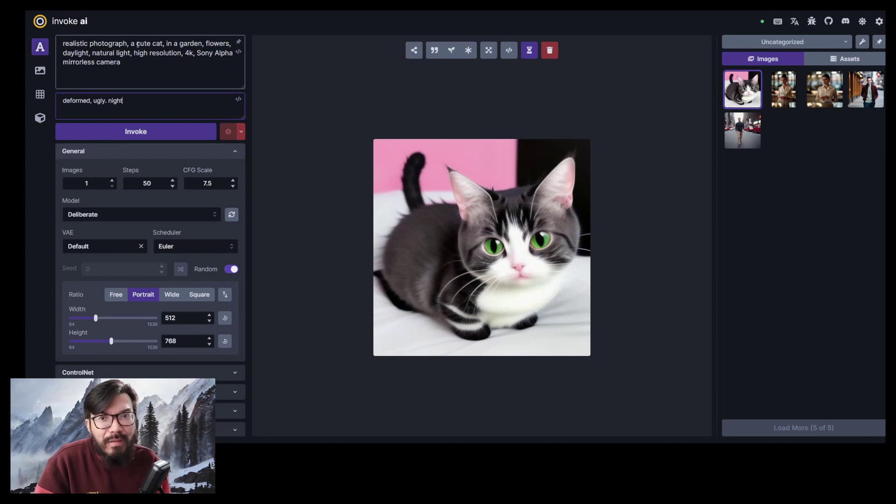
Highlight the positive prompt's phrases in turn to review its style, subject, setting, lighting, resolution and camera terms.
left_click_drag(129, 43, 165, 43)
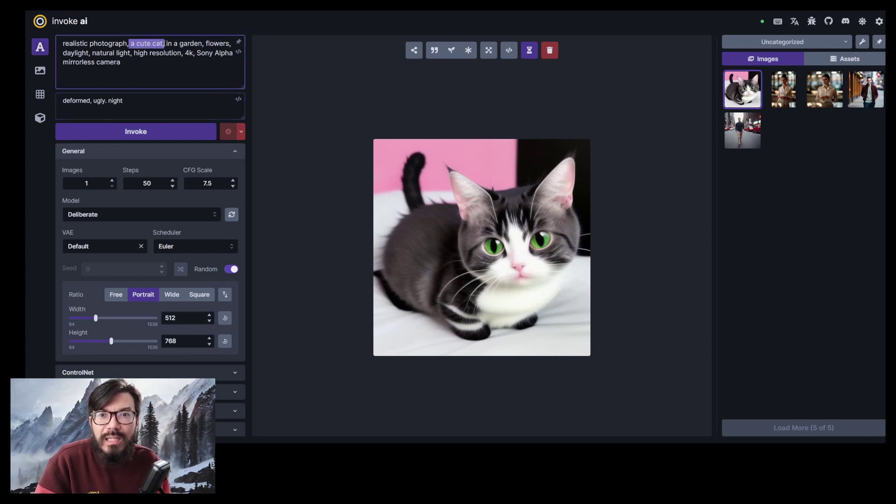
left_click(139, 66)
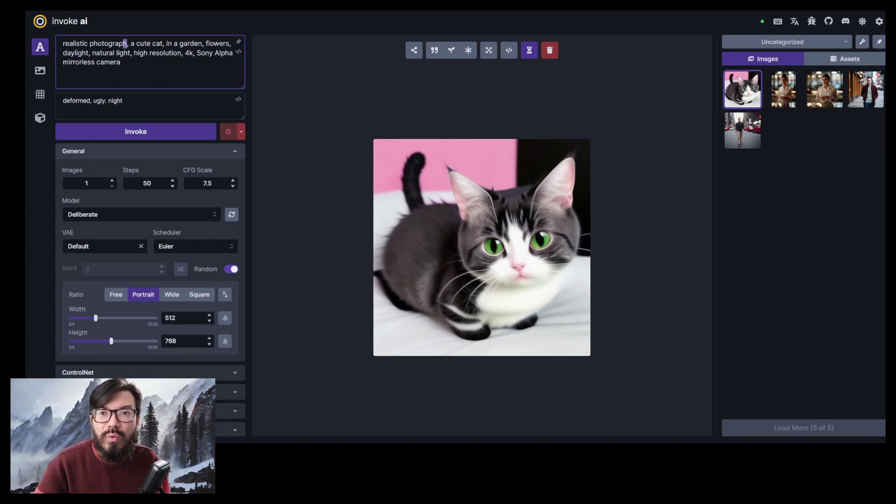
left_click_drag(127, 44, 51, 44)
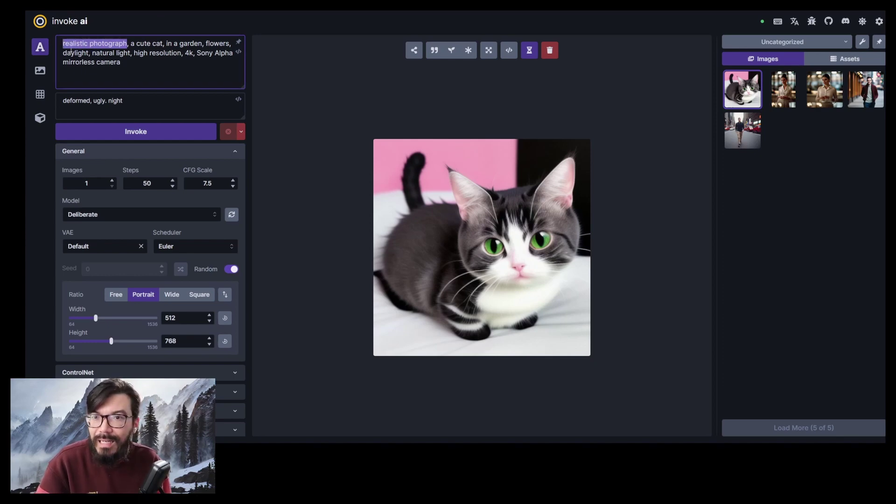
left_click_drag(131, 44, 162, 44)
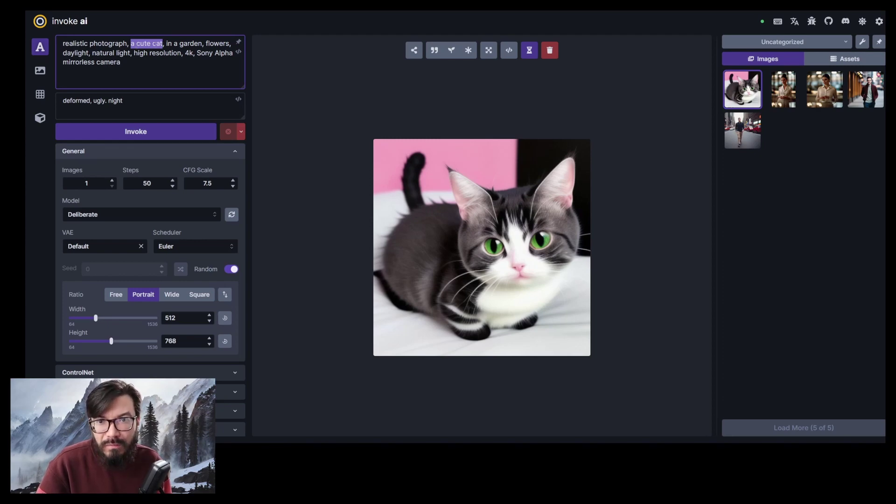
left_click(166, 44)
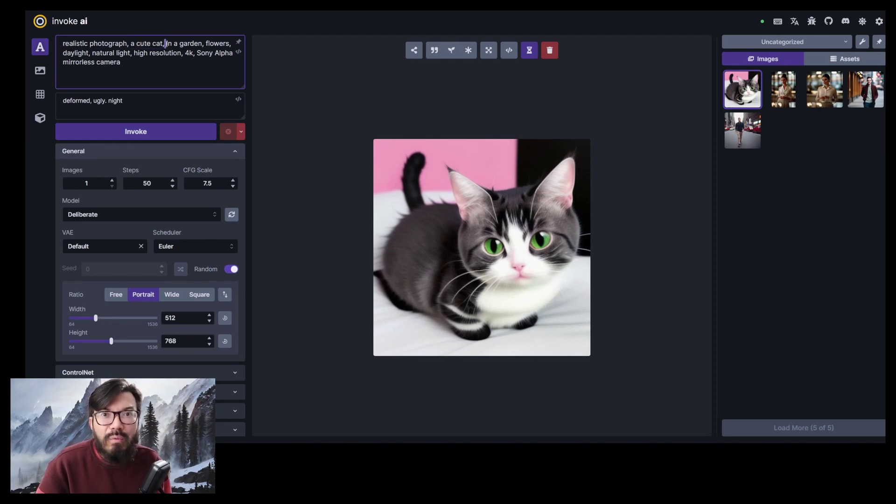
left_click_drag(166, 43, 231, 43)
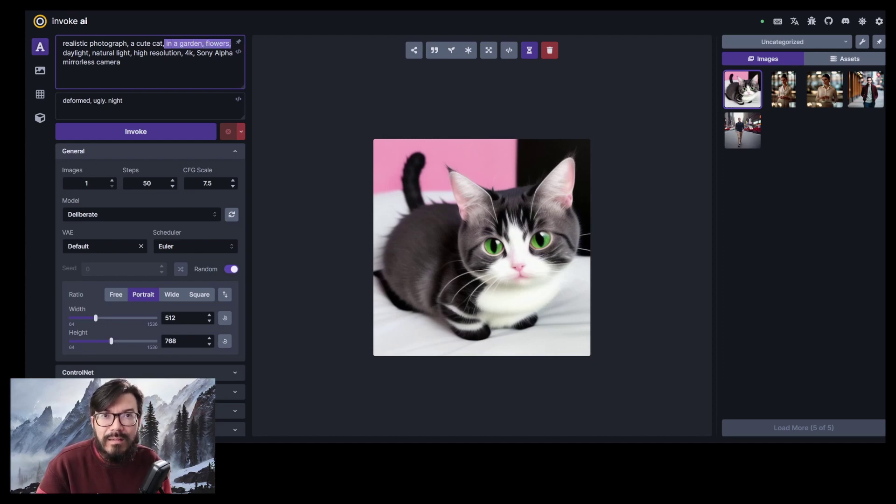
left_click(64, 54)
left_click_drag(132, 52, 134, 70)
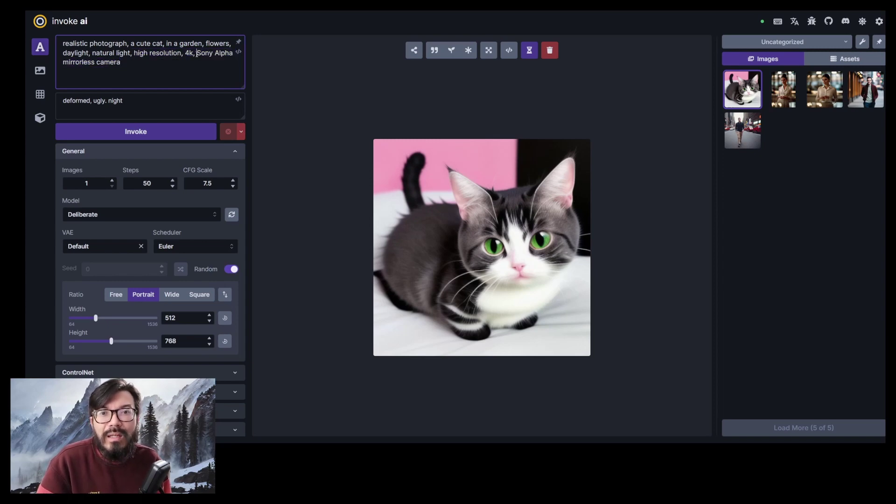
left_click_drag(197, 53, 121, 63)
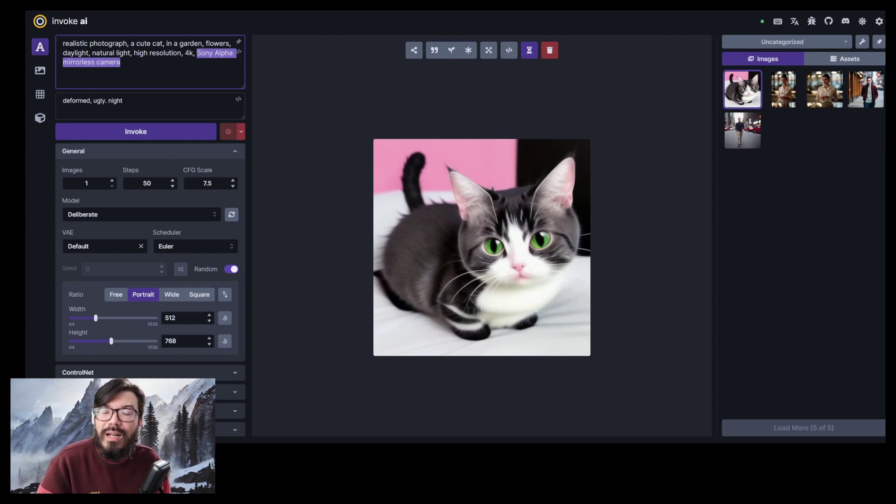
Review the negative prompt's terms and correct its punctuation to read "deformed, ugly, night".
left_click(140, 99)
left_click_drag(141, 100, 52, 99)
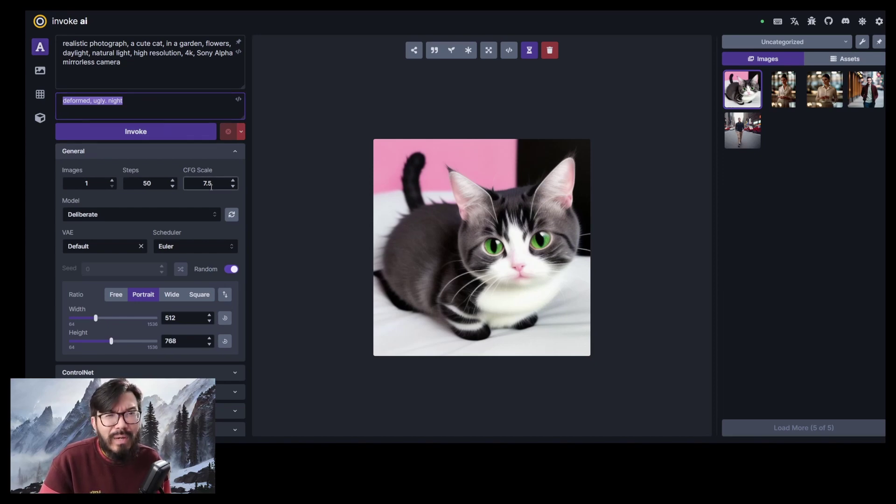
left_click(129, 102)
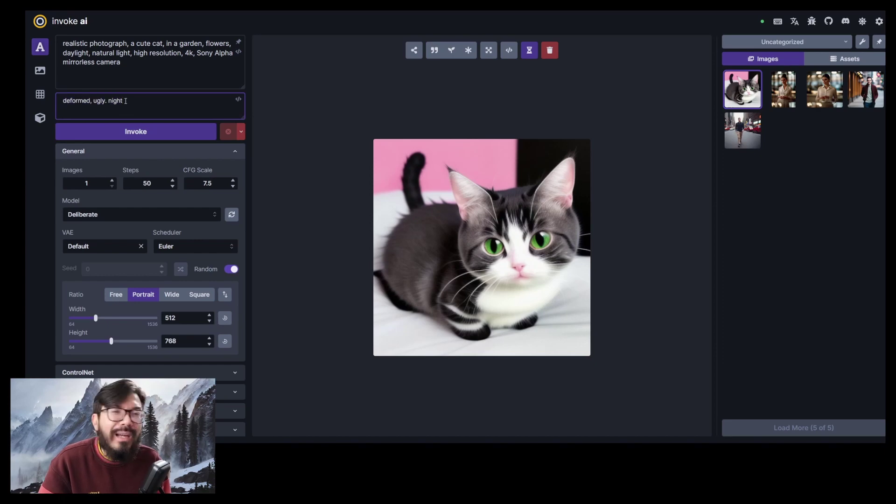
double_click(68, 103)
double_click(99, 101)
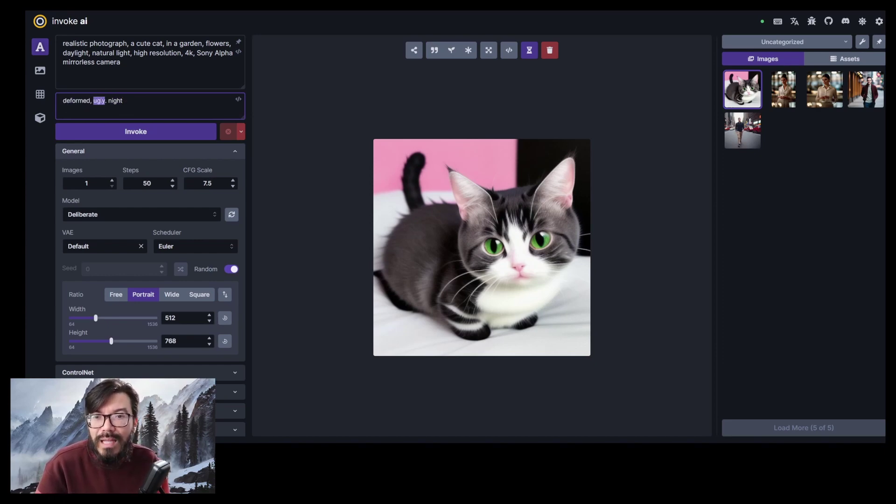
double_click(115, 102)
Set the number of generation steps to 25.
double_click(159, 183)
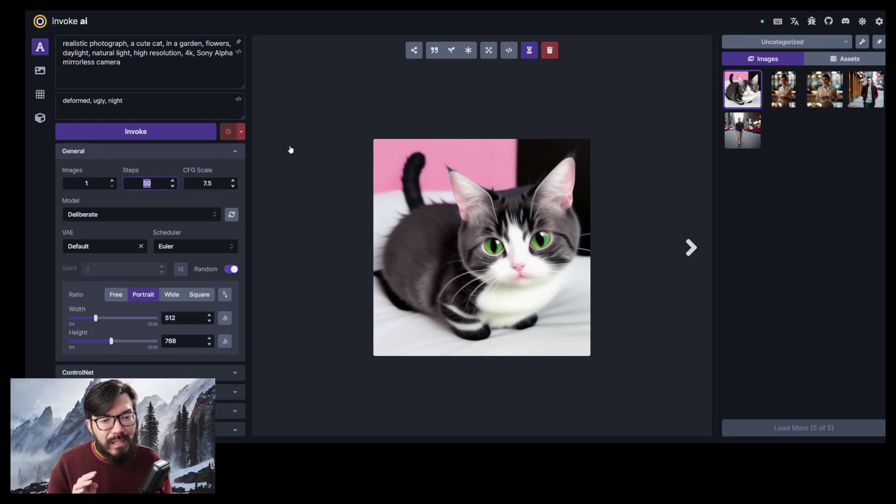
type("25")
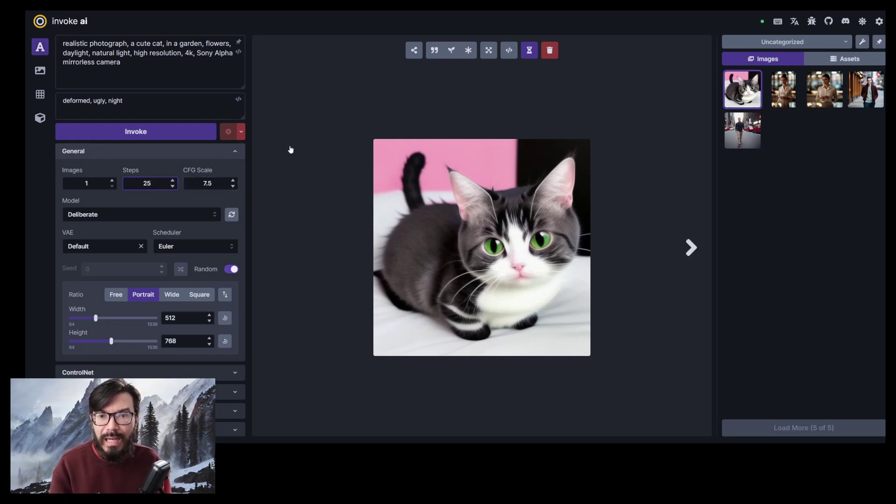
Set the scheduler to DPM++ 2S Karras and generate the cat image.
left_click(200, 244)
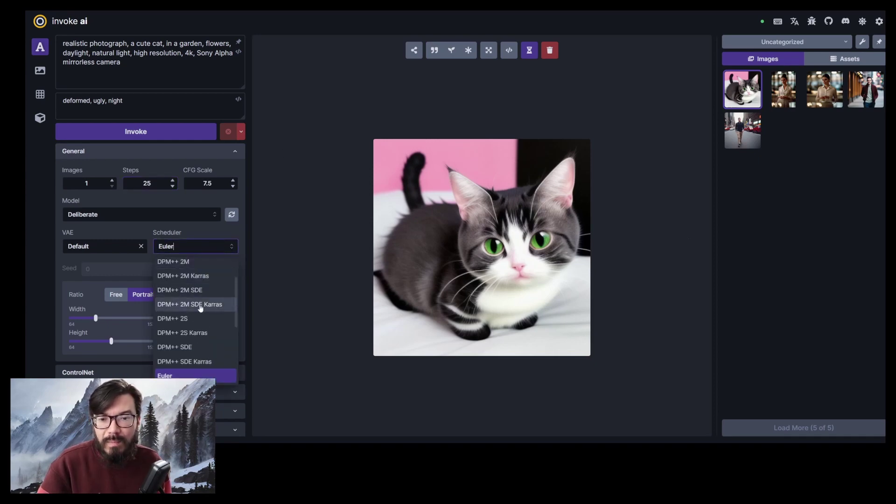
left_click(197, 333)
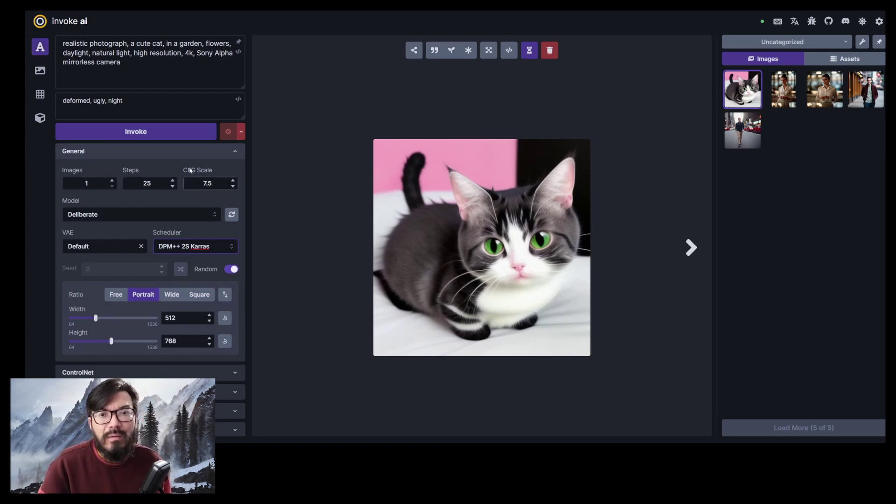
left_click(161, 135)
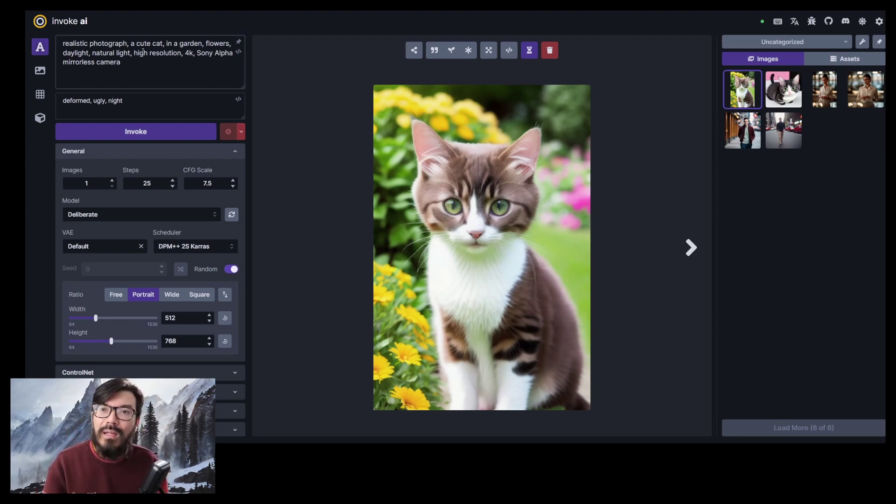
Review the list of installed models and highlight "realistic photograph" in the positive prompt.
left_click(125, 63)
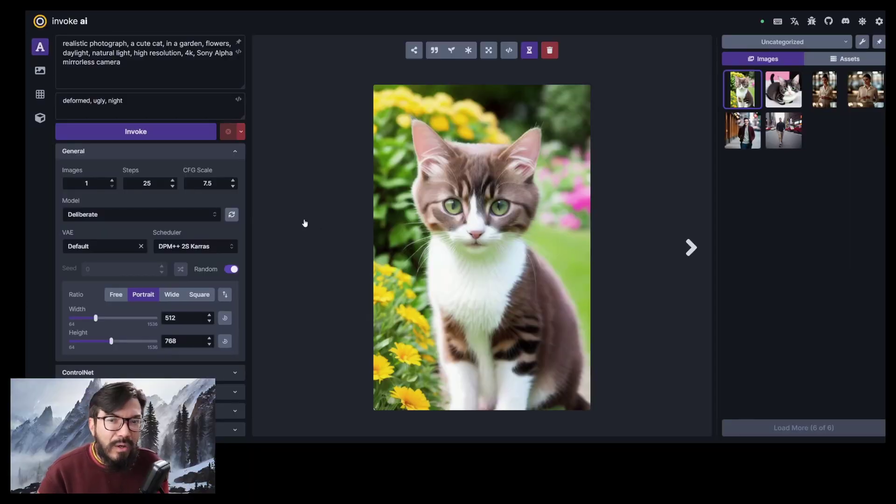
left_click(162, 214)
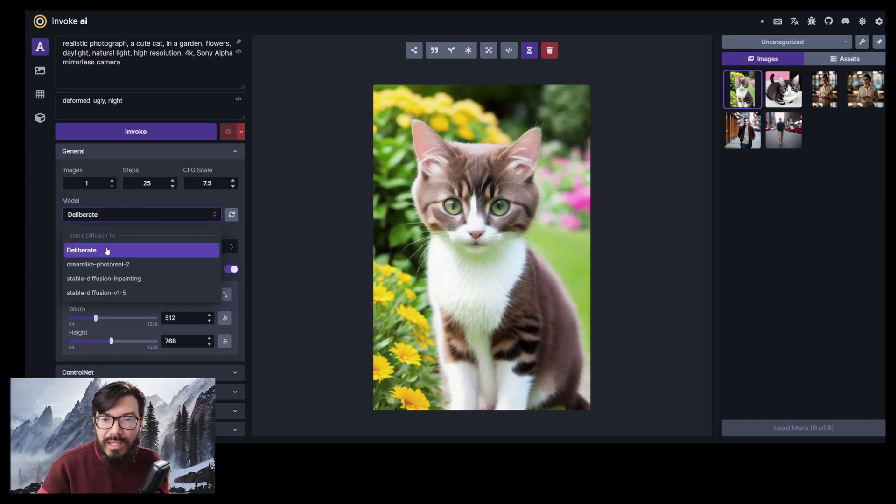
left_click(297, 169)
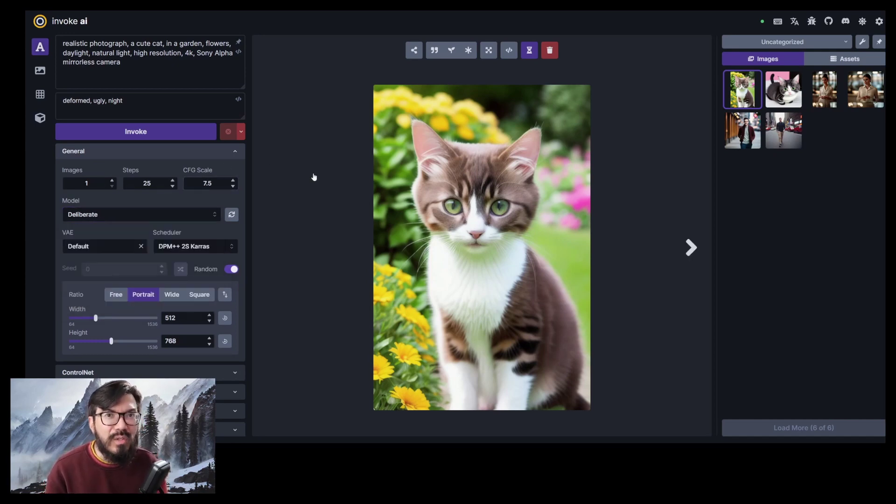
left_click(159, 78)
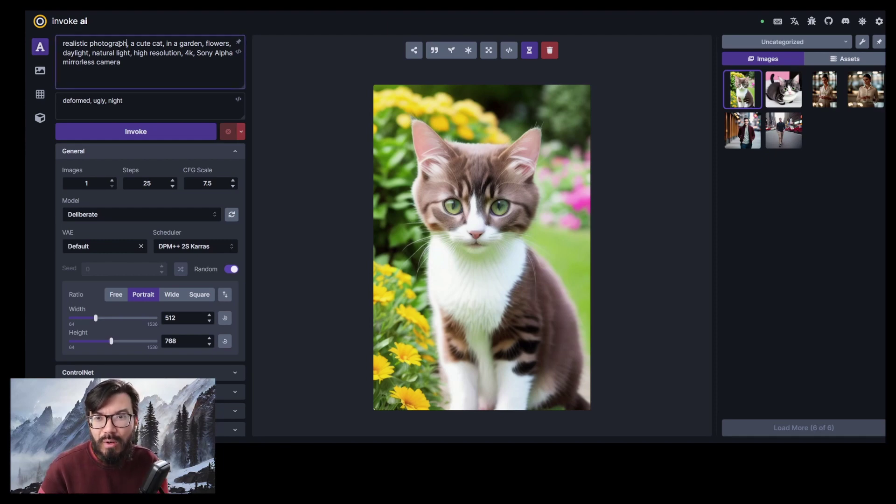
left_click_drag(127, 44, 51, 41)
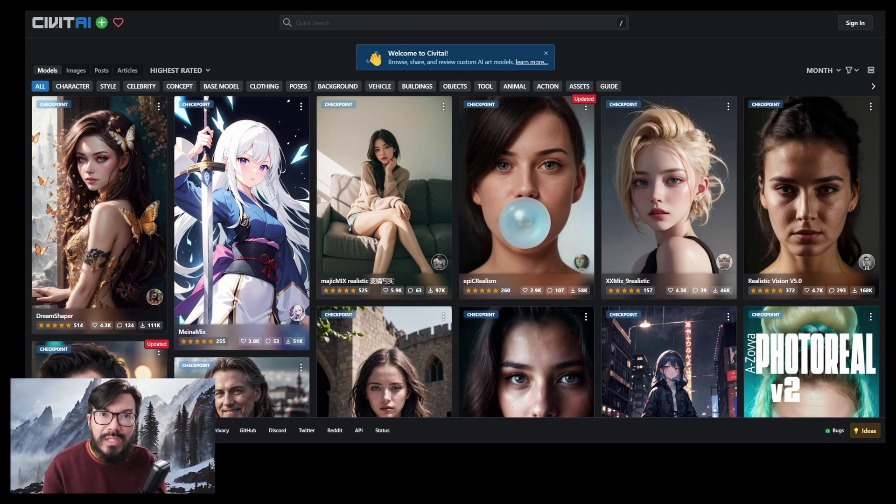
On Civitai, search for "photon", open the Photon checkpoint and copy its download link address.
left_click(373, 26)
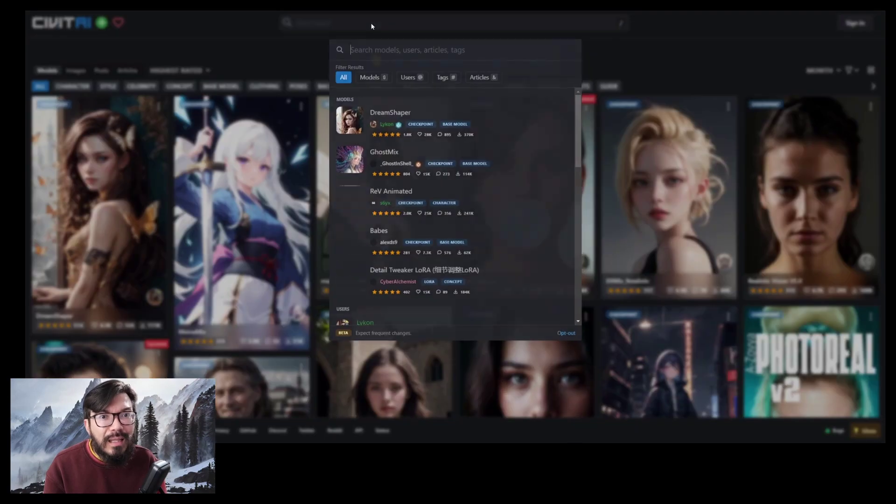
type("photon")
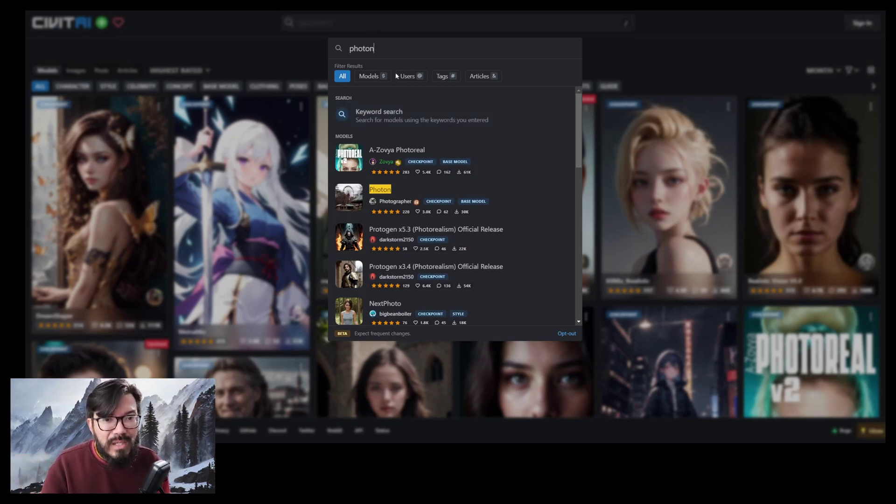
left_click(396, 194)
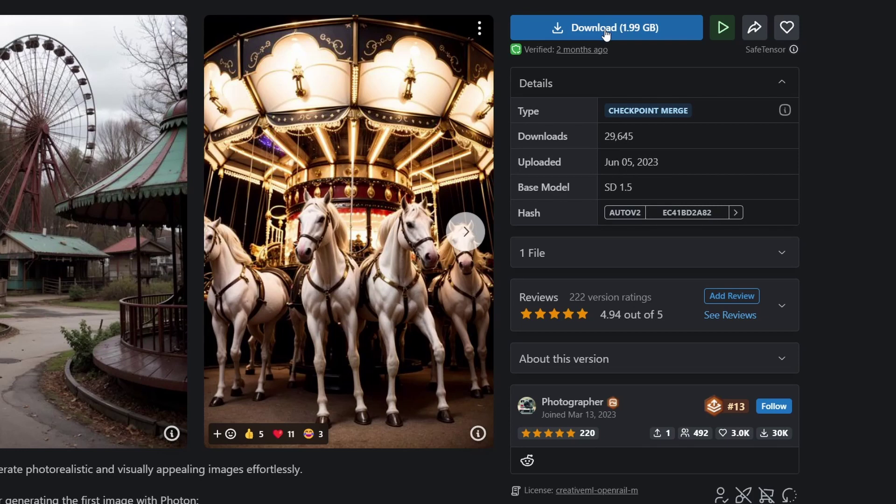
right_click(605, 30)
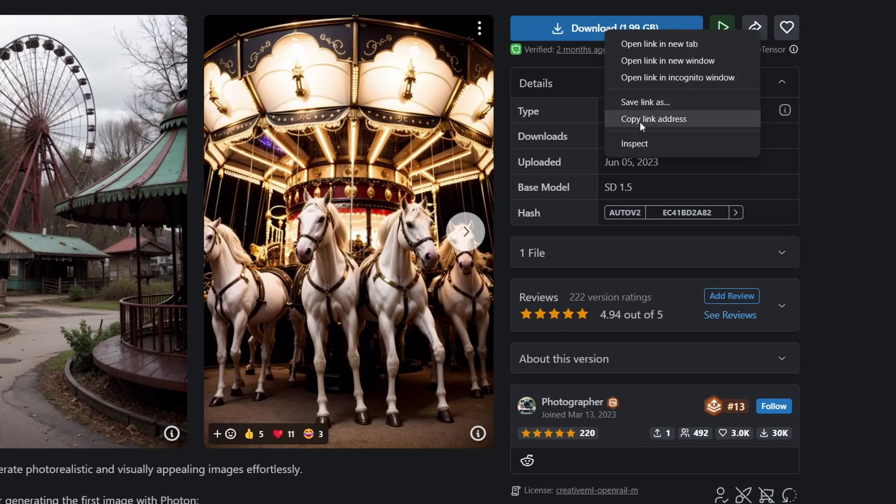
left_click(673, 119)
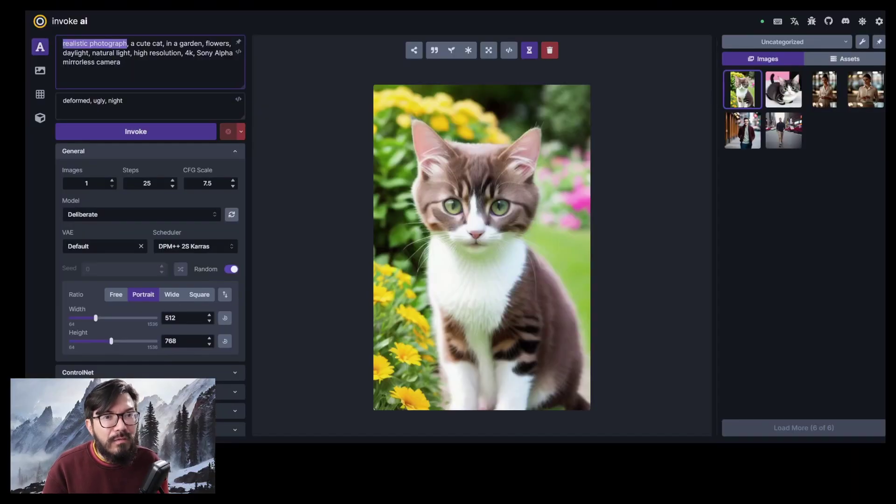
left_click(41, 118)
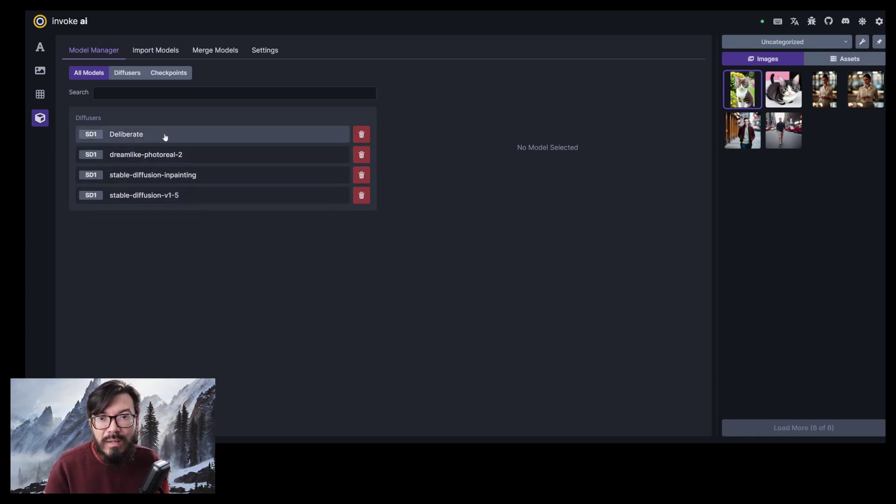
left_click(159, 52)
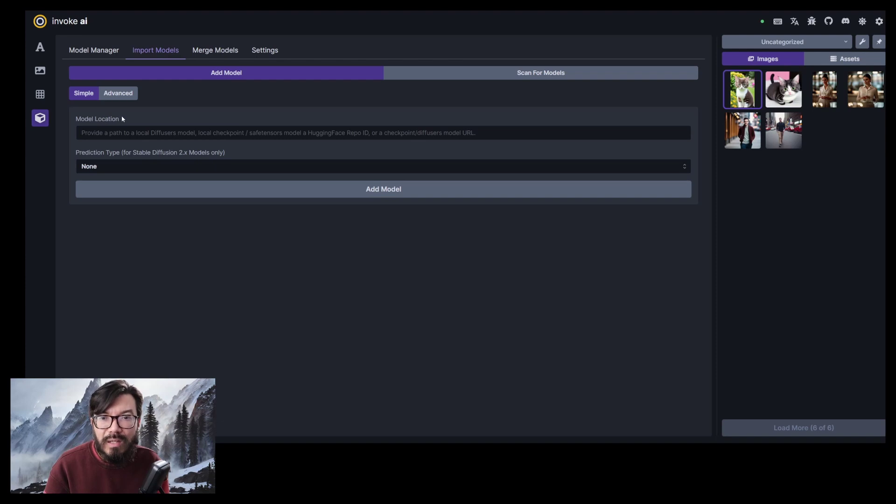
left_click(122, 134)
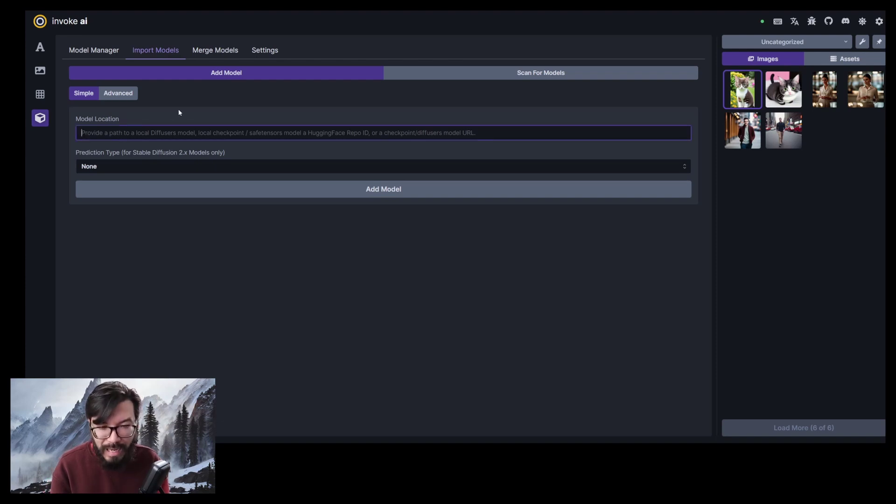
key("ctrl+v")
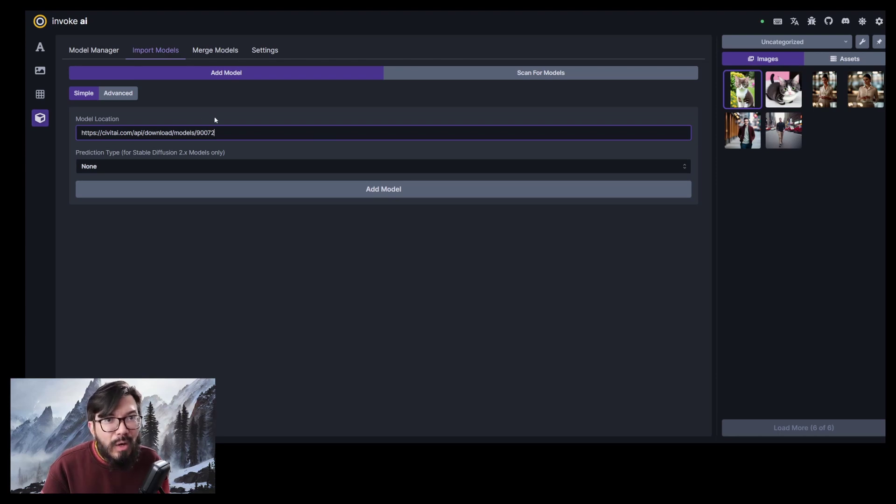
left_click(355, 192)
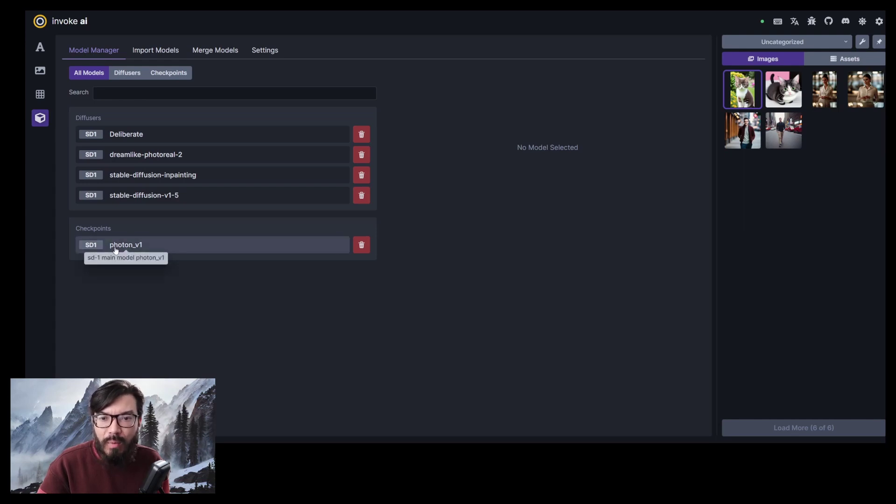
Return to text-to-image, select the photon_v1 model and change the prompt's subject to "a bearded man wearing a suit".
left_click(40, 48)
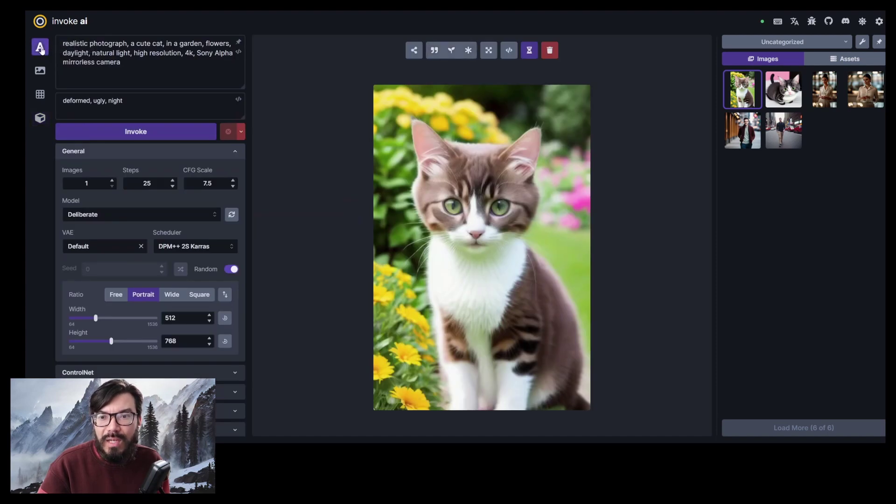
left_click(130, 218)
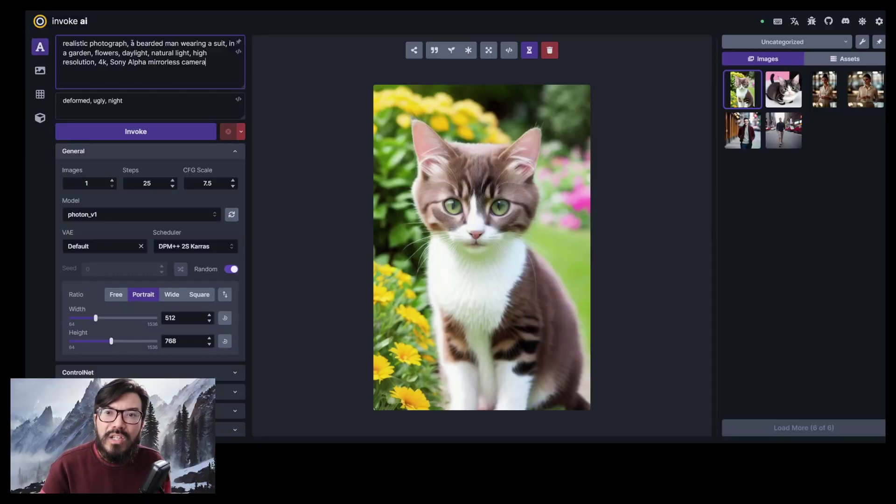
left_click_drag(131, 44, 226, 41)
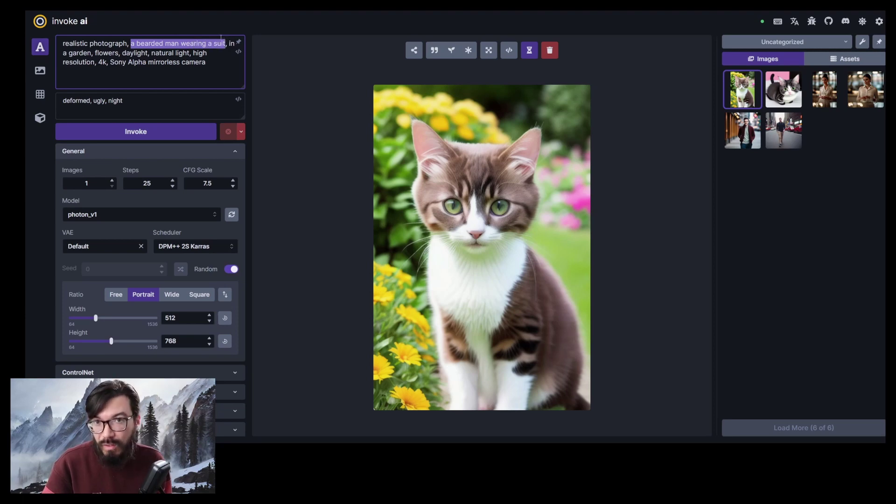
Generate images of the bearded man in a suit and compare the two newest results in the gallery.
left_click(152, 132)
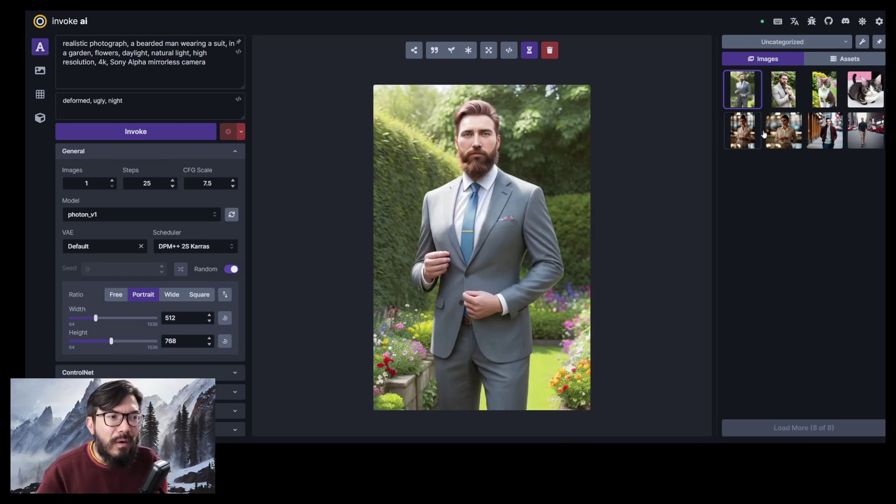
left_click(787, 96)
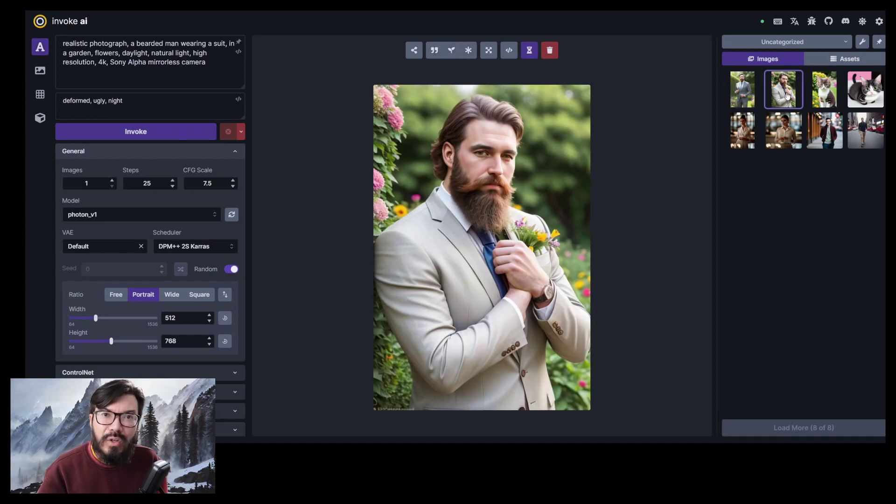
left_click(748, 93)
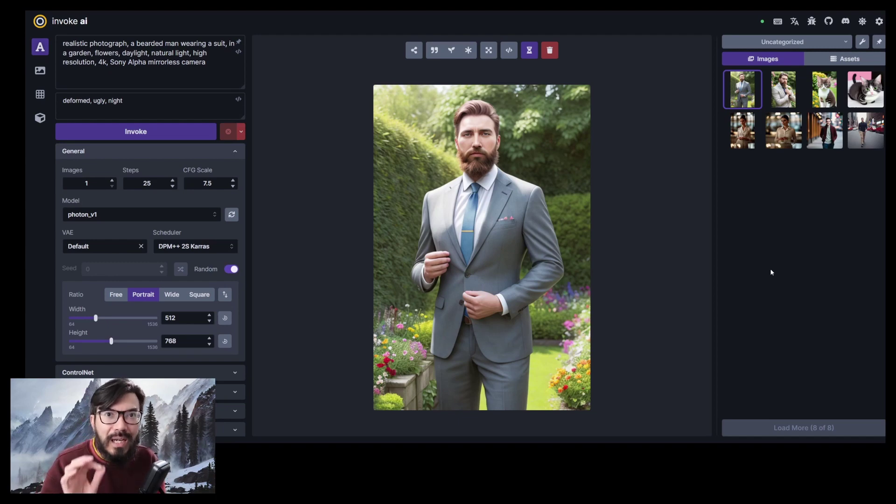
Disable the random seed and generate the image twice with seed 0.
left_click(230, 270)
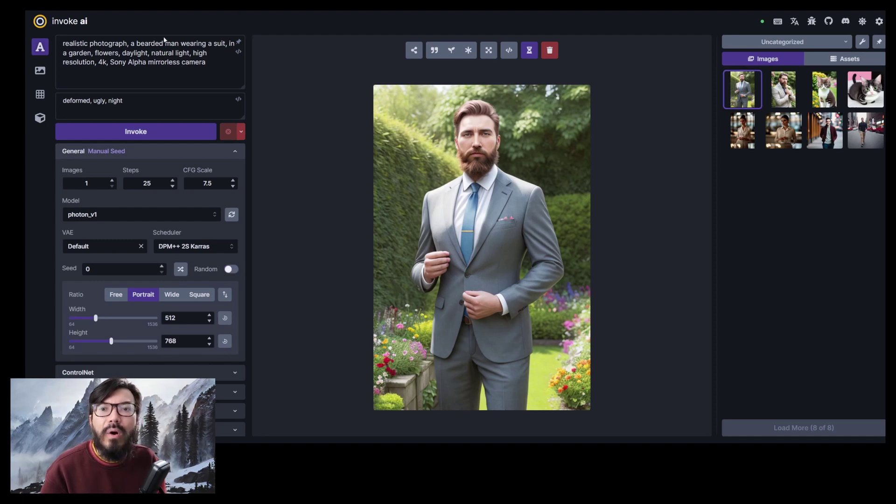
key("ctrl+Return")
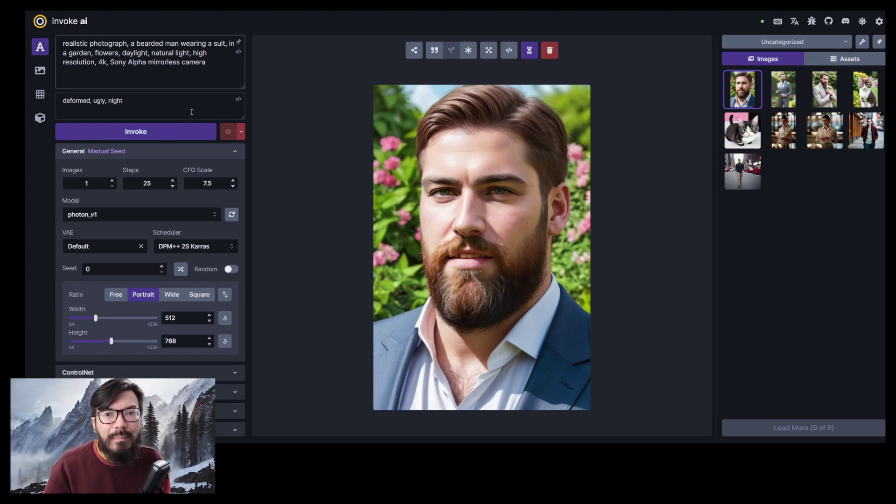
left_click(184, 135)
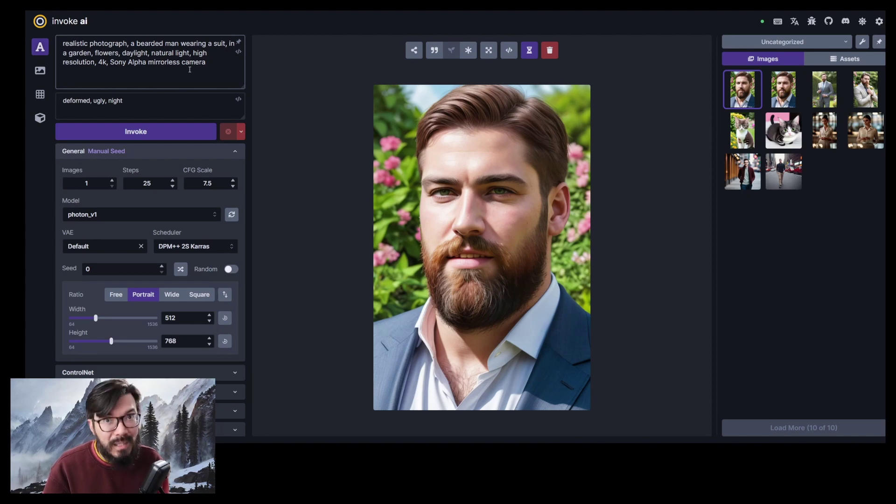
left_click(196, 247)
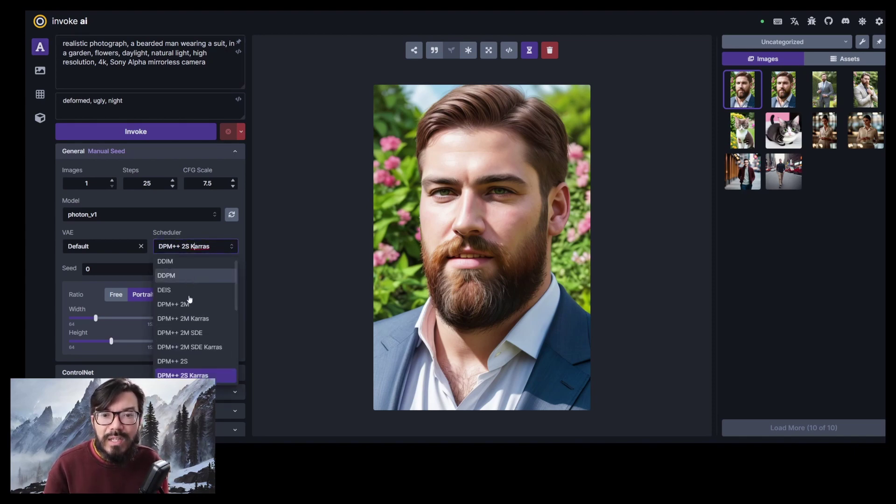
left_click(211, 236)
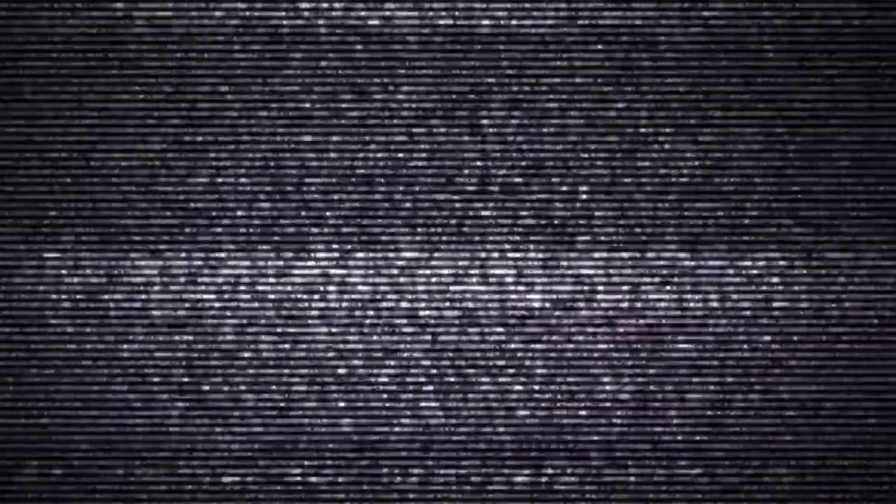
Enable ControlNet for the generation and add a control using the canny model.
left_click(235, 373)
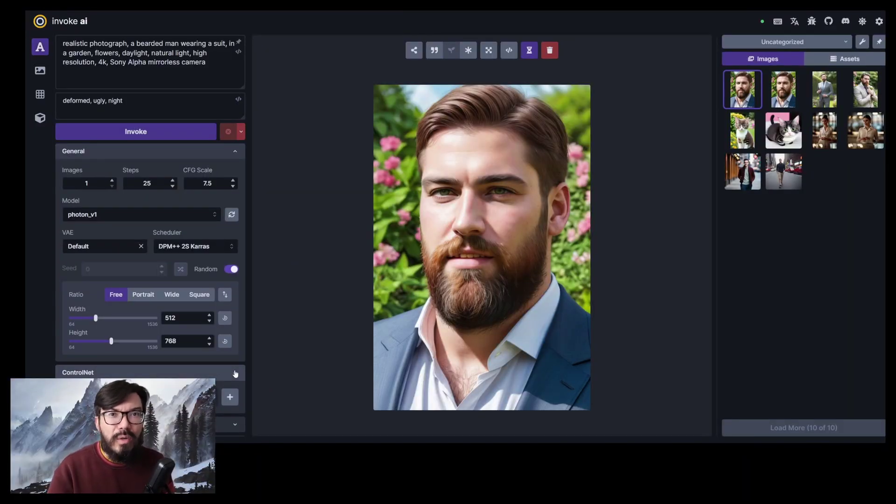
scroll(235, 373, "down", 1)
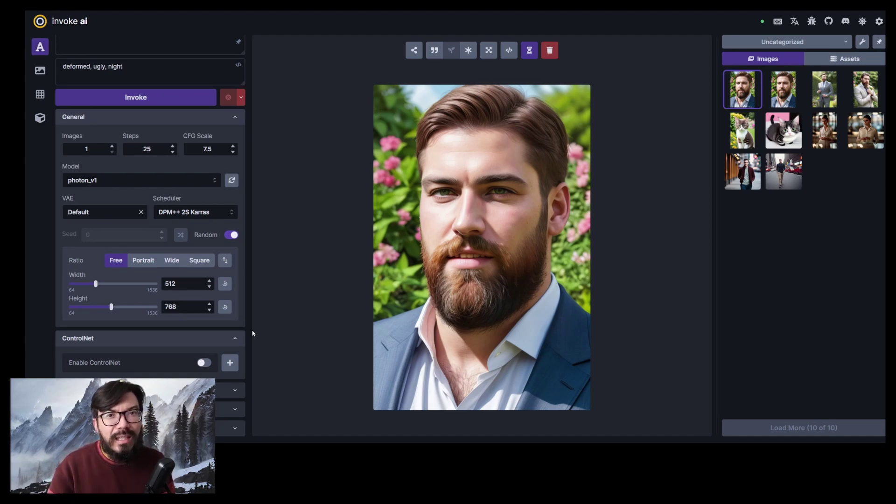
left_click(205, 363)
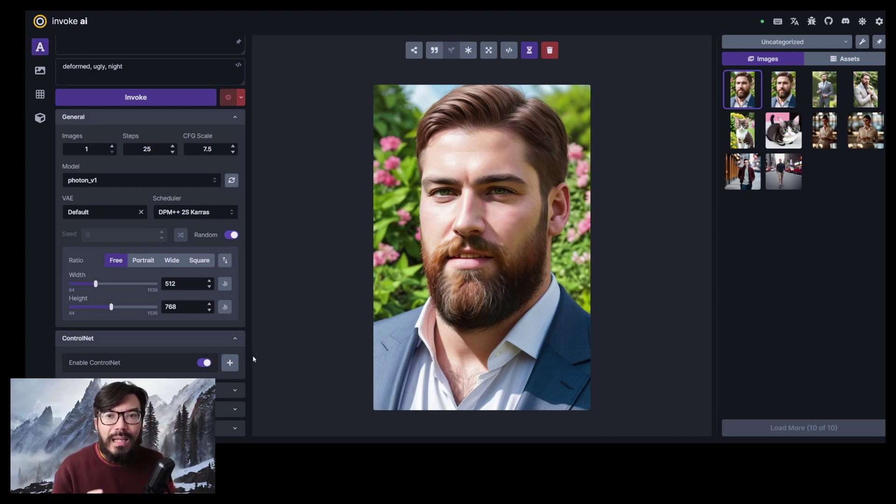
scroll(198, 343, "up", 2)
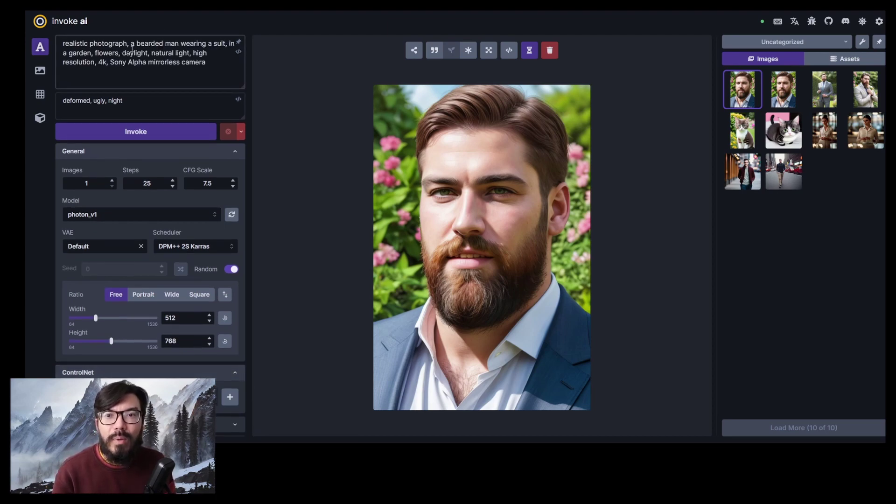
scroll(175, 224, "down", 2)
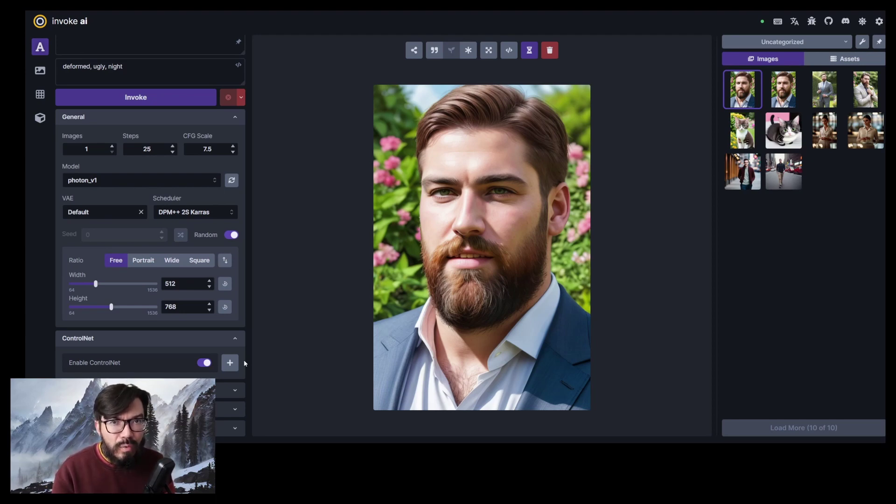
left_click(230, 363)
scroll(231, 365, "down", 1)
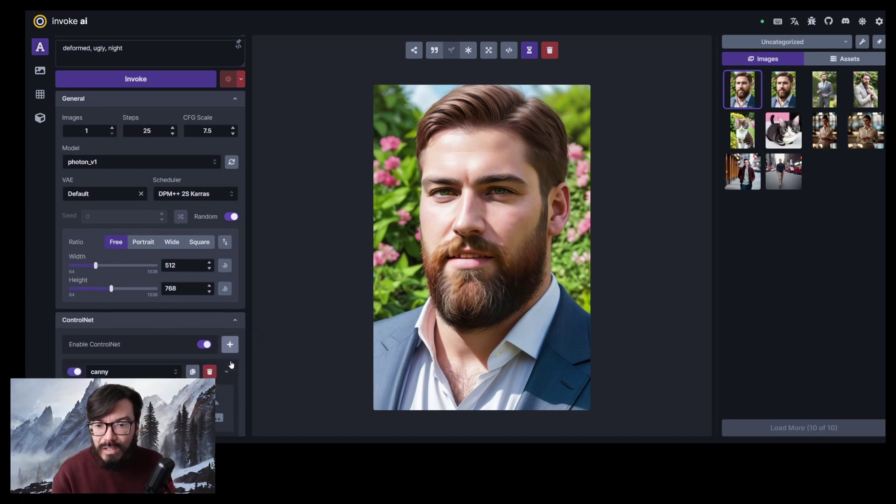
Check which models are available for the new ControlNet control.
scroll(231, 364, "down", 3)
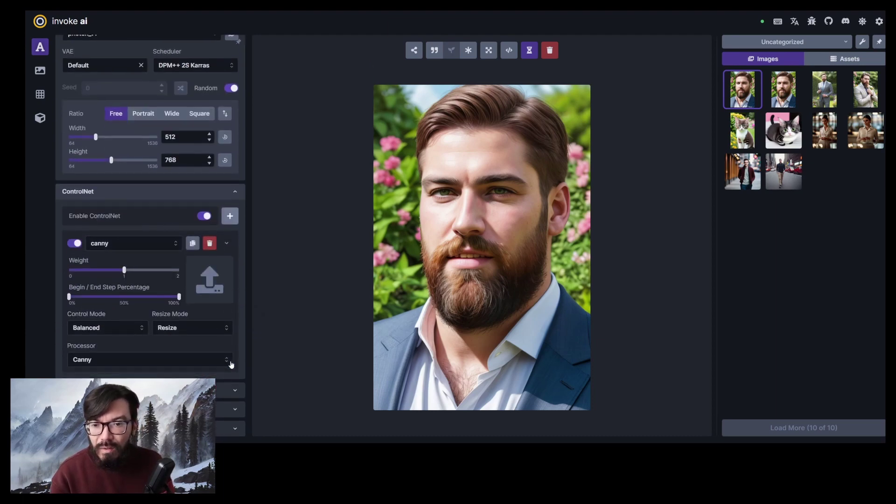
left_click(114, 243)
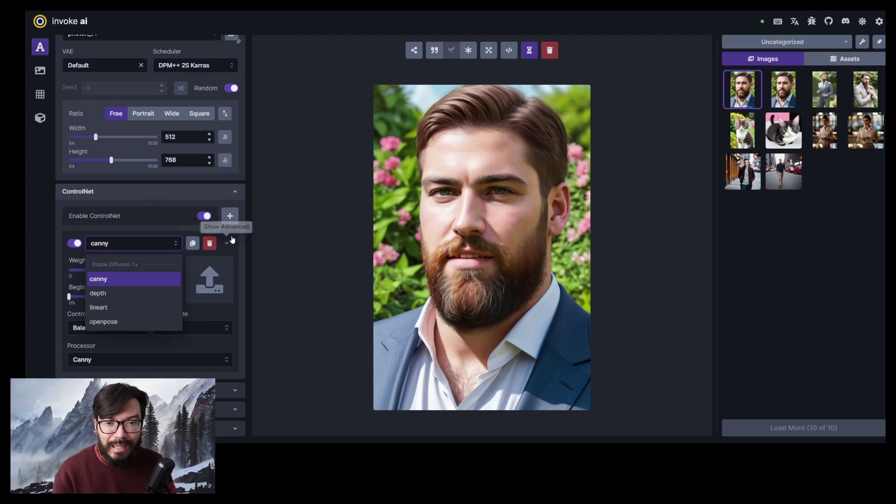
left_click(255, 302)
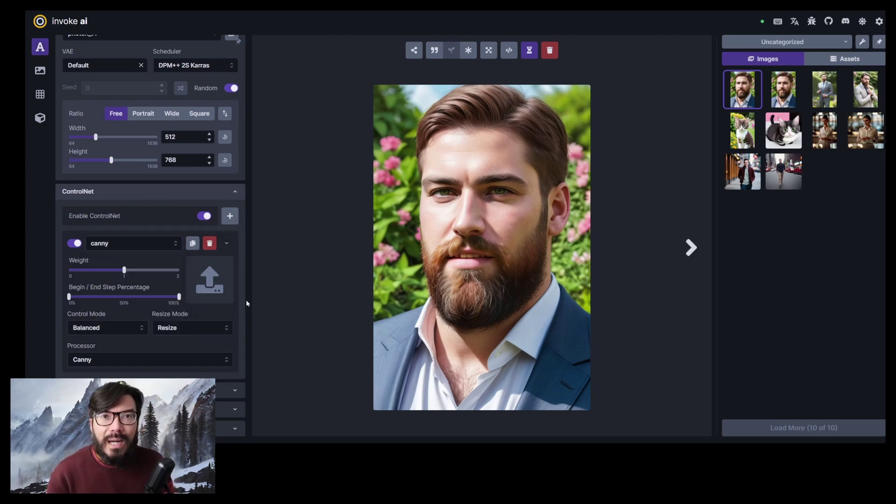
Compare the grey-suit and close-up portraits, and set the full-length grey-suit image as the canny control's source image.
left_click(816, 96)
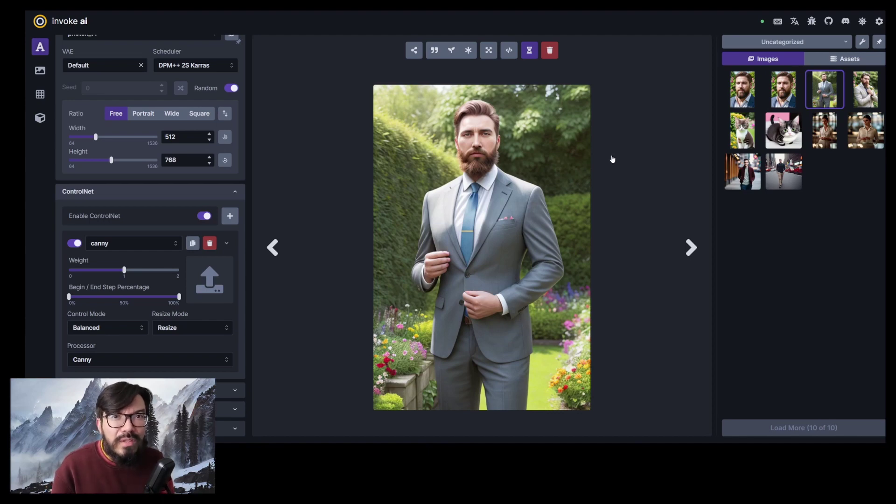
left_click(784, 88)
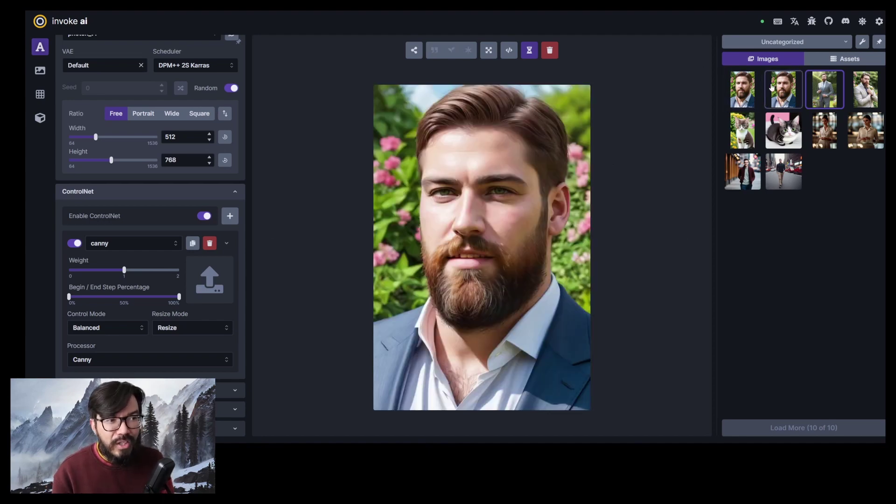
left_click(824, 89)
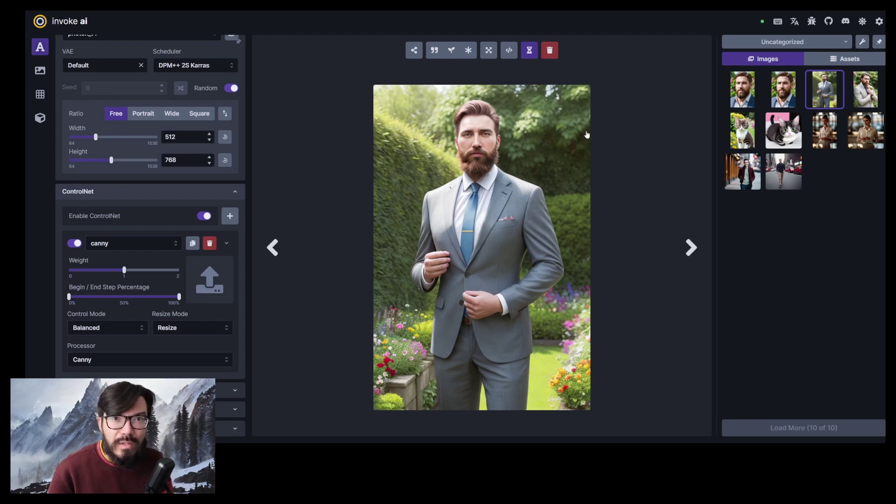
left_click_drag(822, 93, 210, 283)
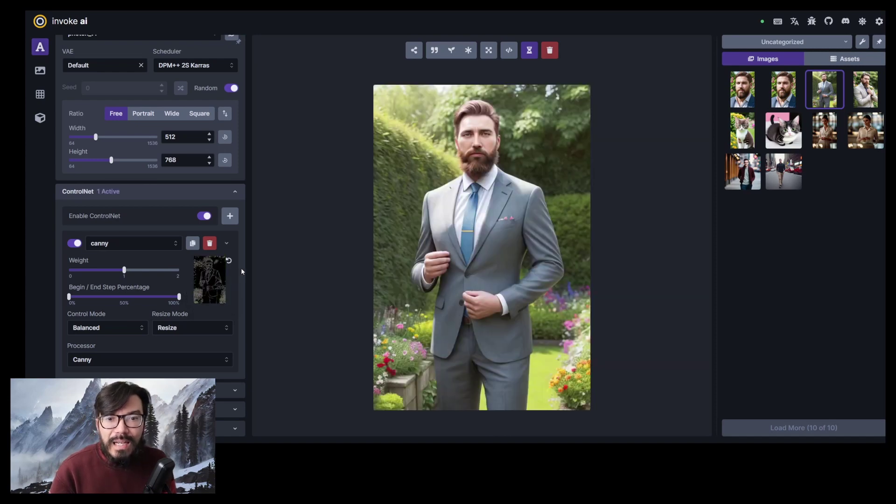
Show the canny control's advanced settings and examine the generated edge map and the threshold options.
mouse_move(216, 276)
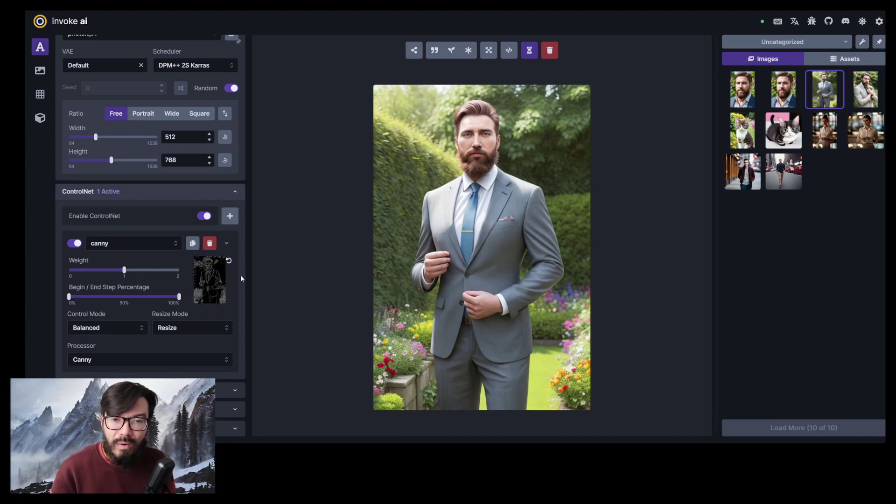
left_click(228, 244)
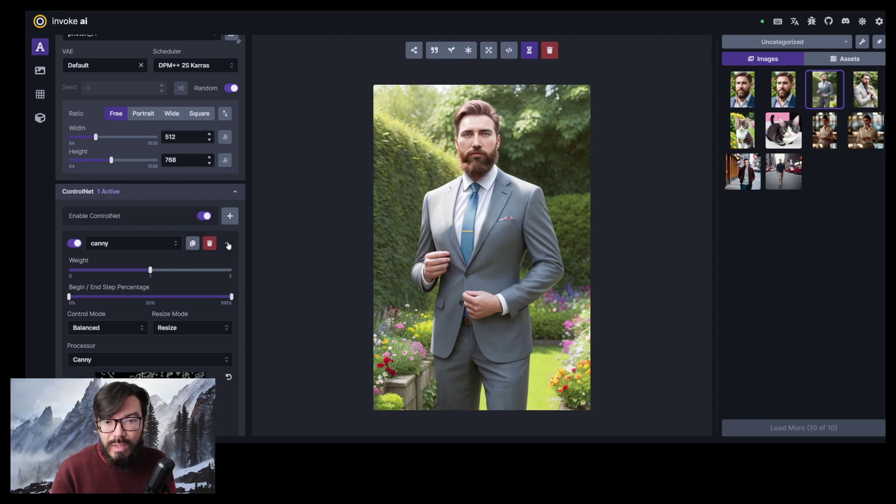
scroll(231, 318, "down", 5)
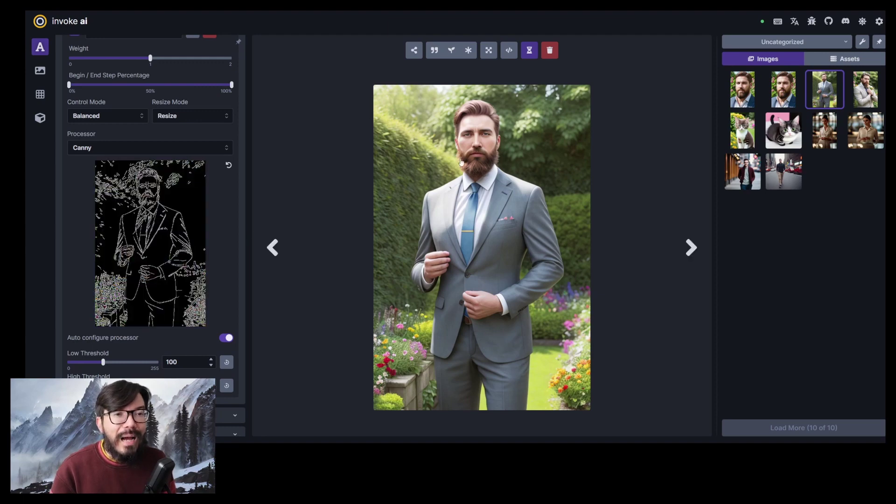
scroll(197, 268, "up", 10)
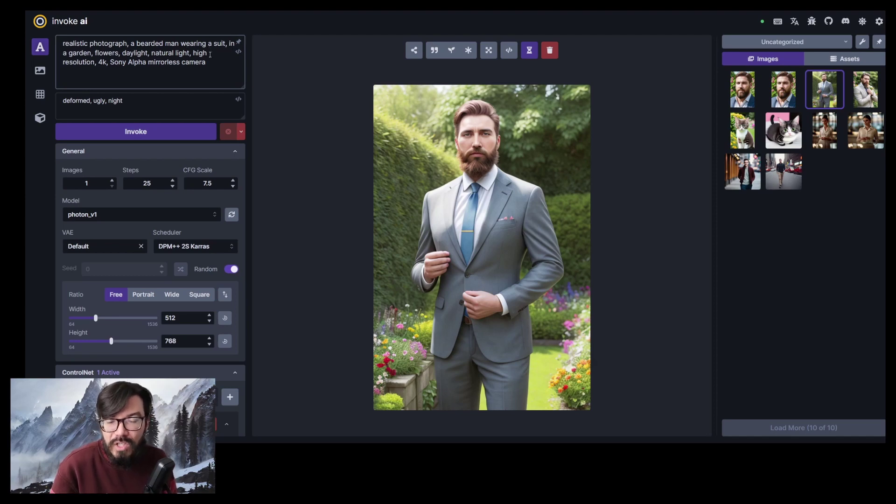
scroll(243, 207, "down", 10)
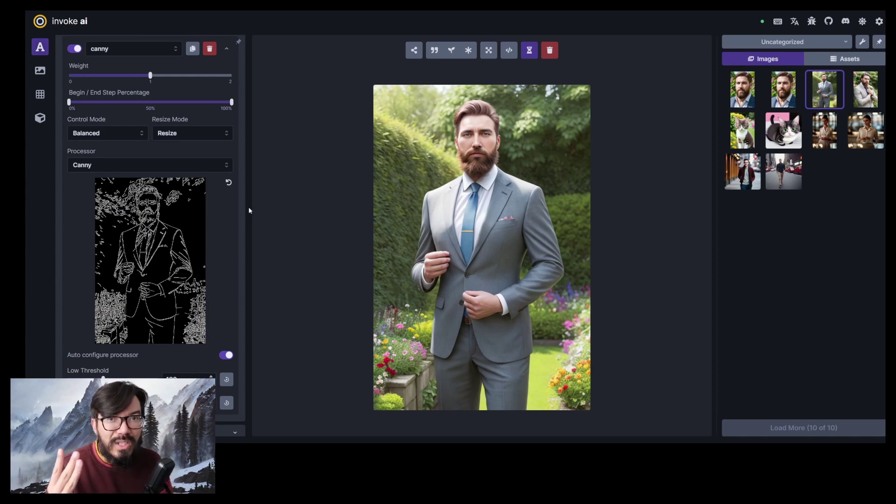
scroll(172, 280, "down", 2)
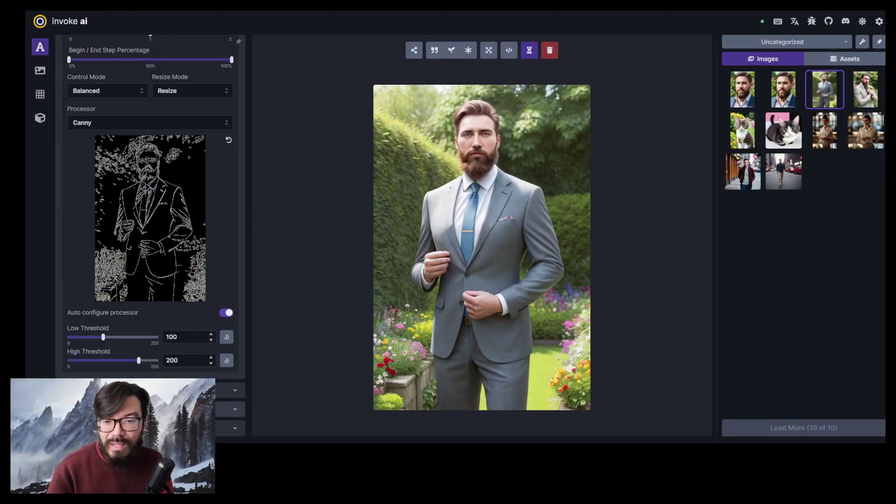
Expand the Dynamic Prompts settings and enable dynamic prompts.
left_click(173, 409)
scroll(239, 315, "down", 3)
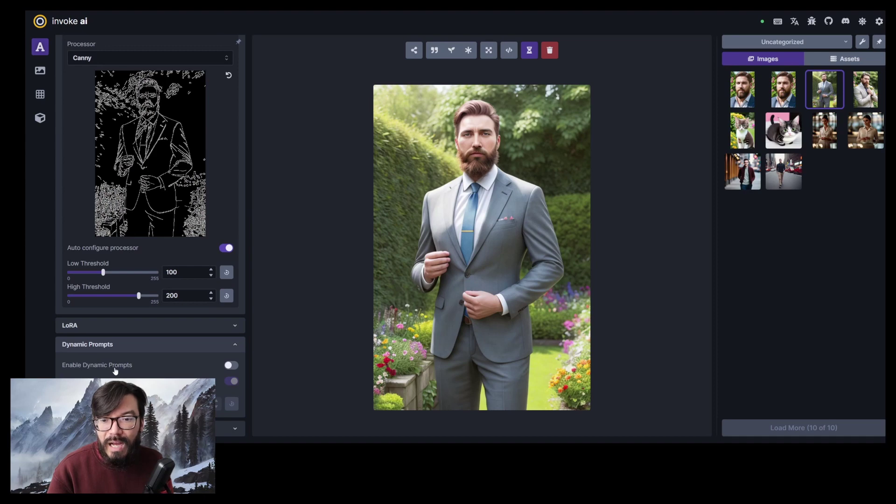
left_click(233, 369)
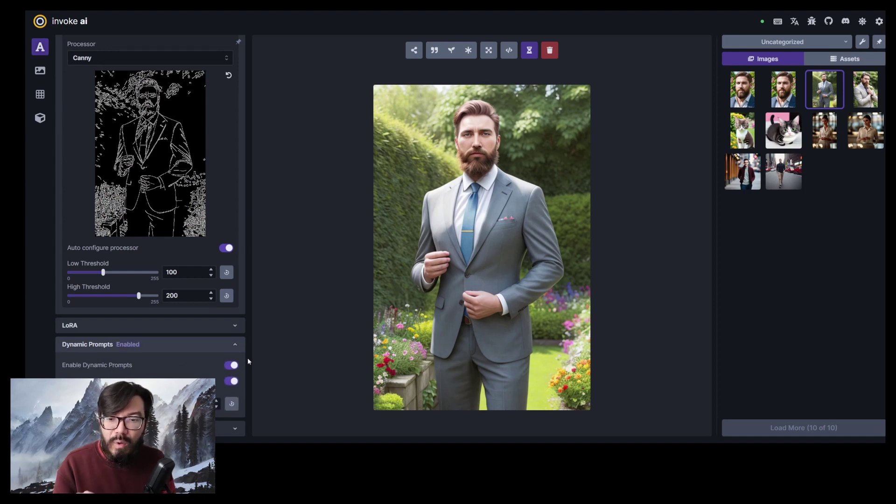
Add the suit colour variations "{red | green | blue}" before "suit" in the positive prompt.
scroll(211, 367, "up", 10)
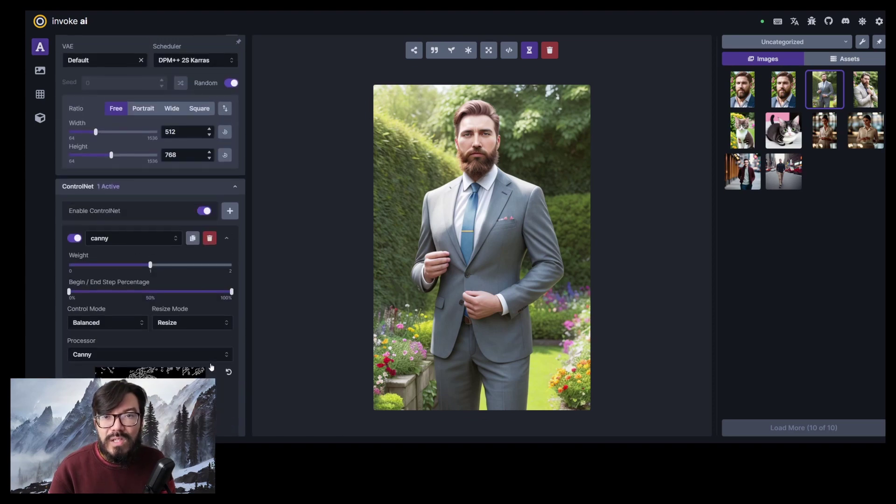
left_click(236, 77)
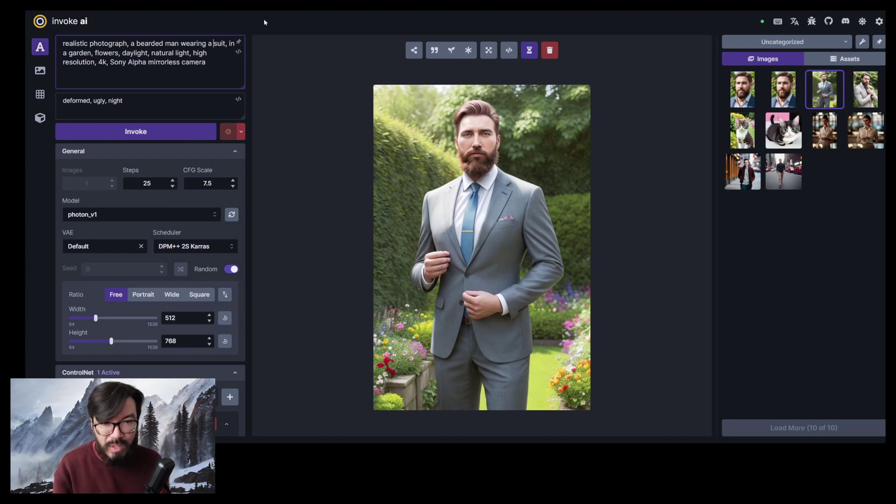
type("red")
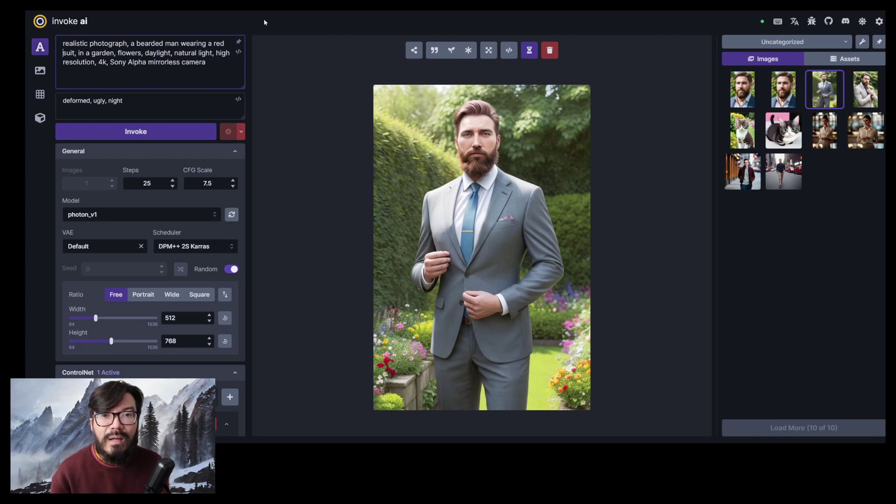
key("Left")
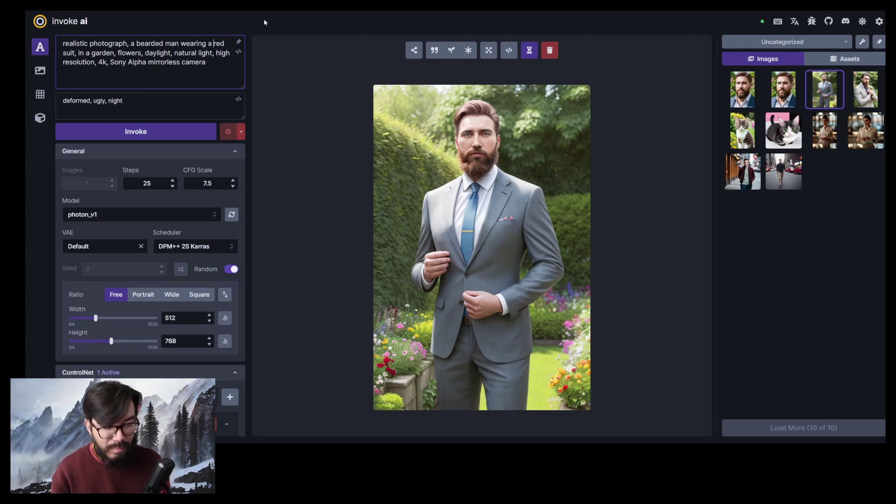
type("(")
key("Right")
key("Right")
key("Right")
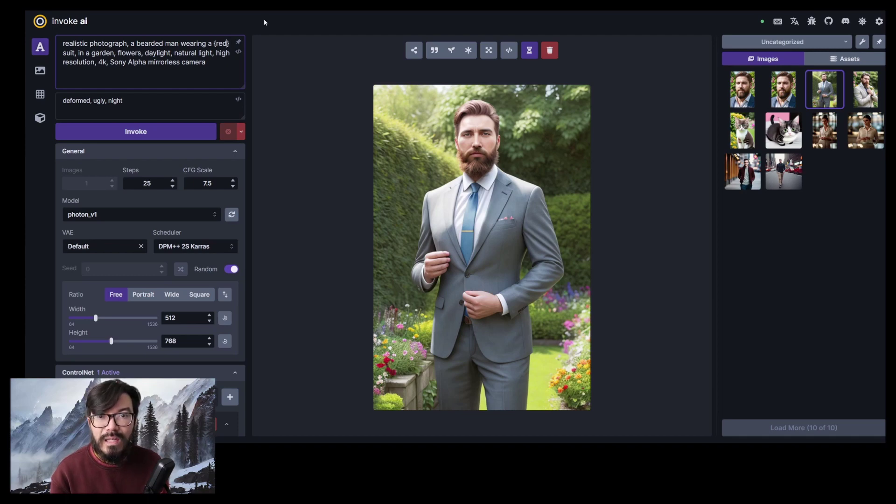
type("| ")
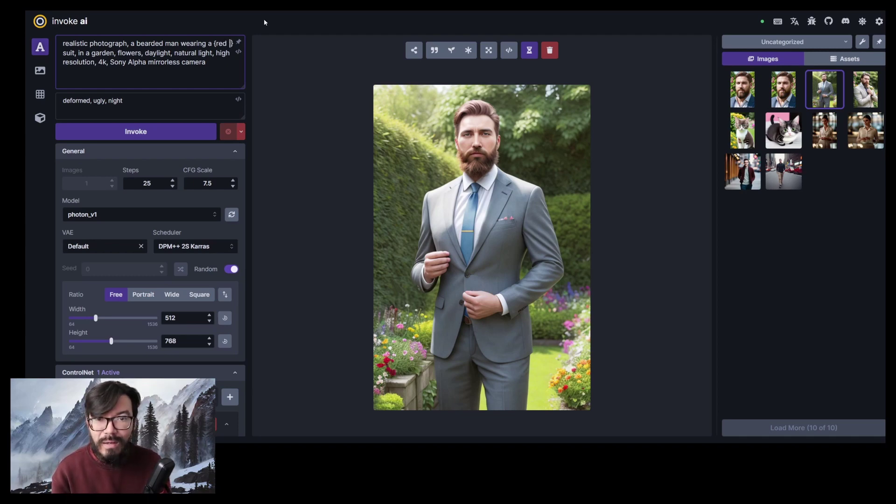
type("green")
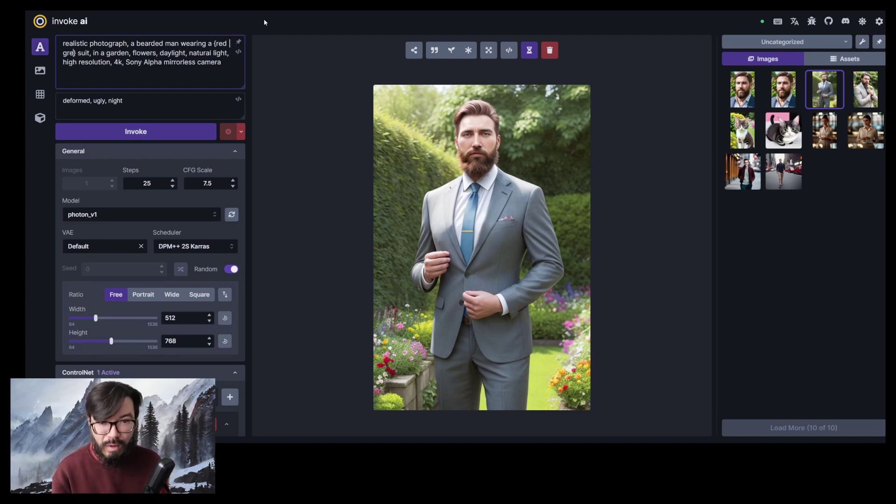
type(" |}")
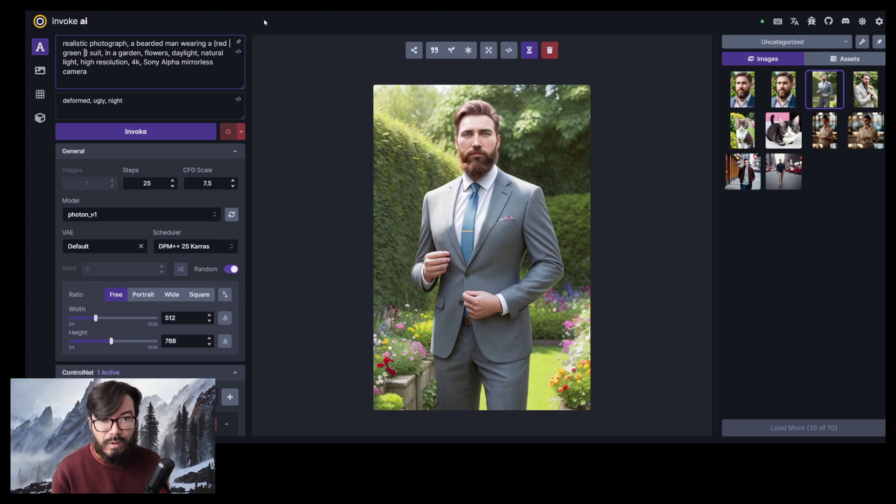
type("blue")
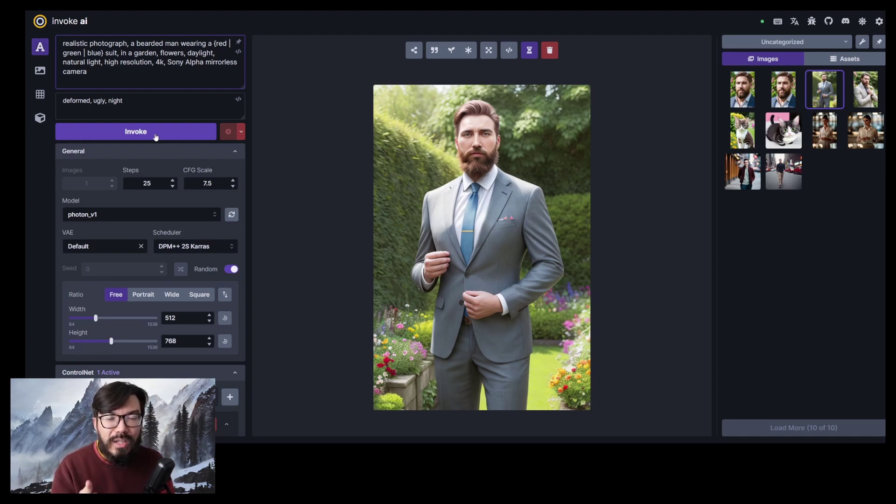
Generate the suit colour variations and view the red-suit and blue-suit images from the gallery.
scroll(194, 335, "down", 5)
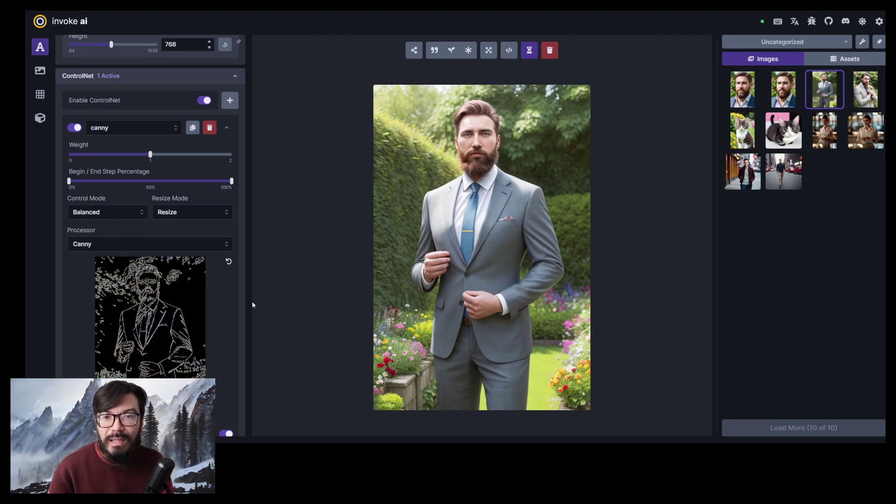
scroll(160, 184, "up", 5)
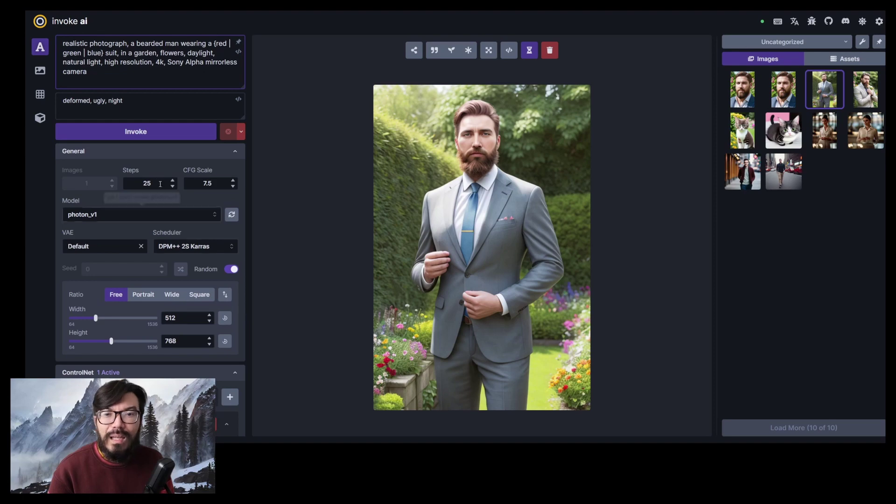
left_click(149, 135)
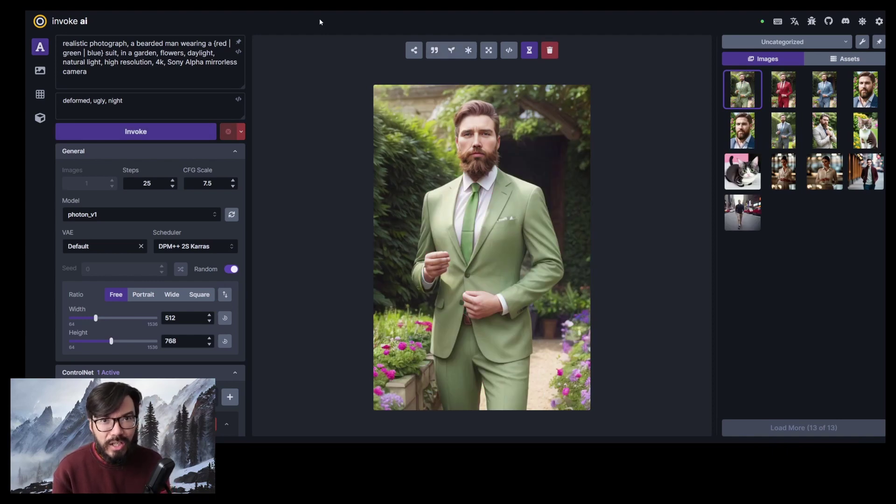
left_click(211, 43)
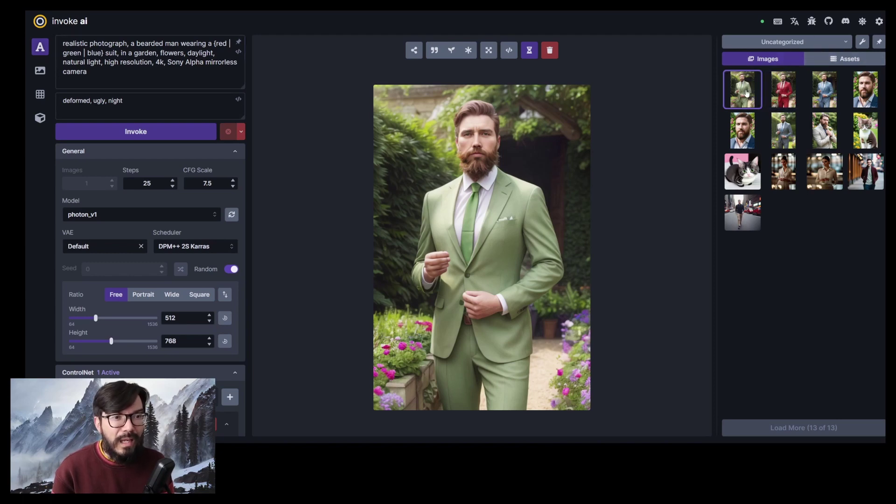
left_click(775, 92)
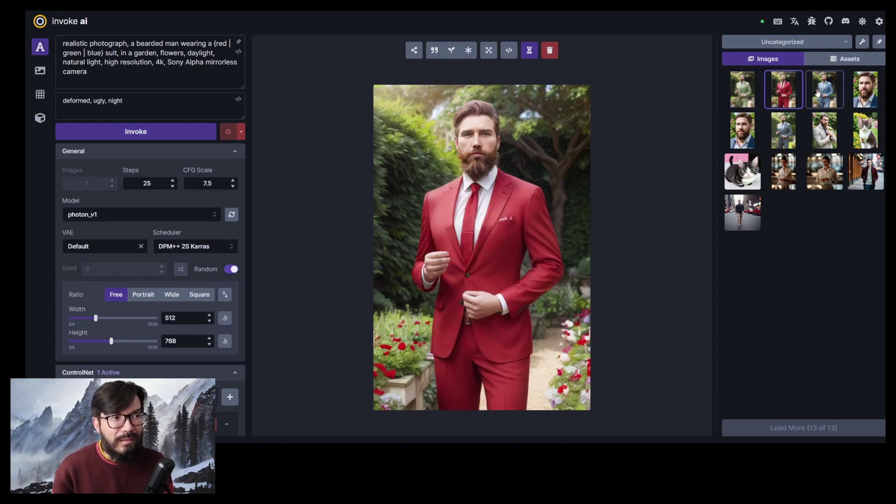
left_click(818, 93)
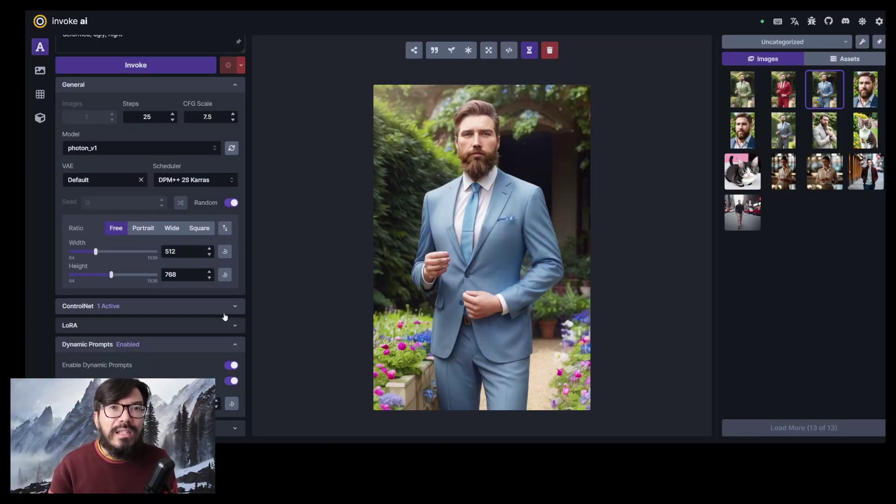
Send the blue-suit image to image-to-image as the initial image.
scroll(224, 317, "up", 2)
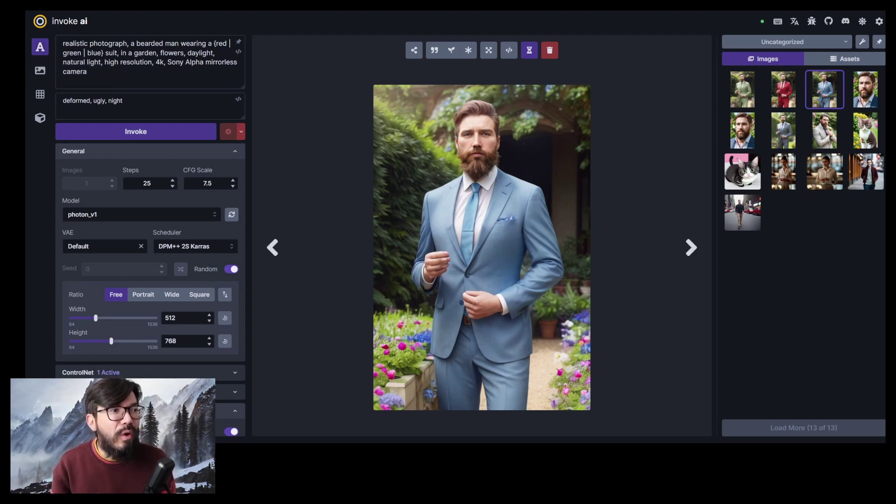
right_click(822, 94)
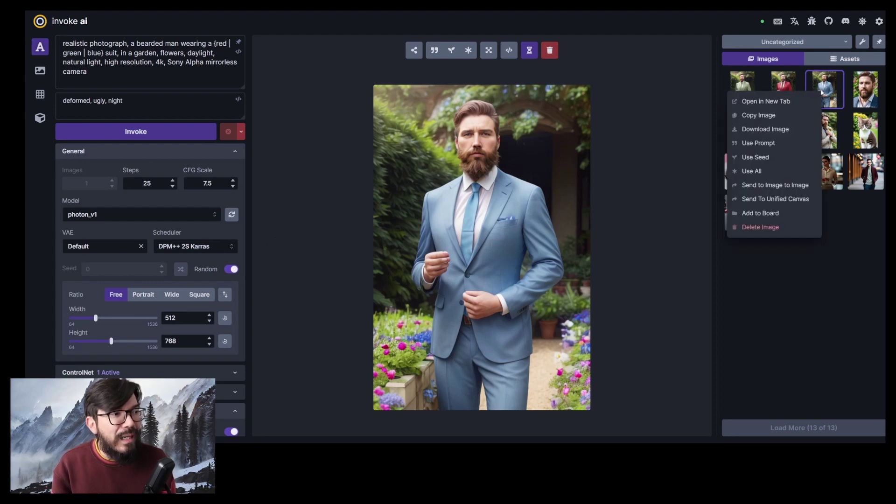
left_click(768, 186)
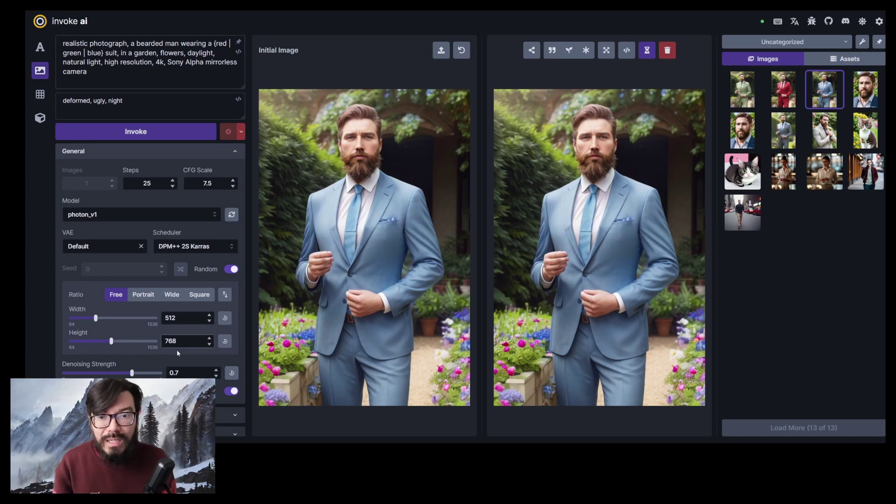
Expand the Dynamic Prompts settings and disable dynamic prompts.
scroll(176, 350, "down", 1)
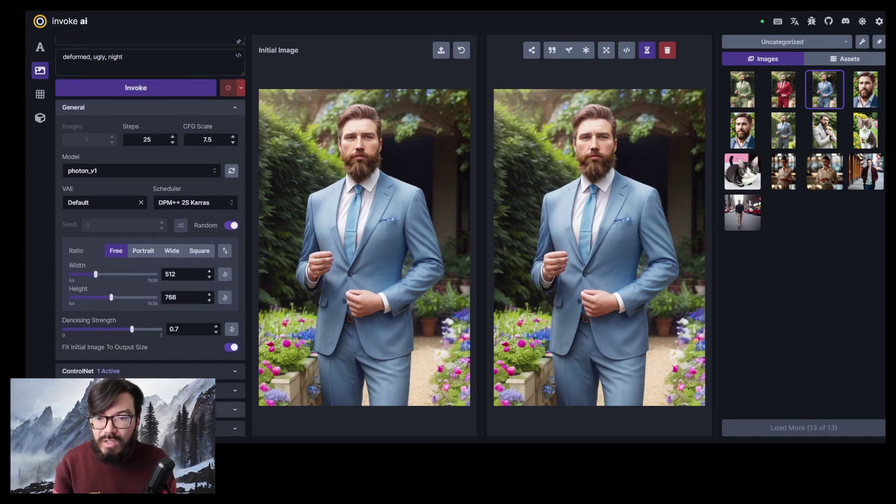
left_click(187, 409)
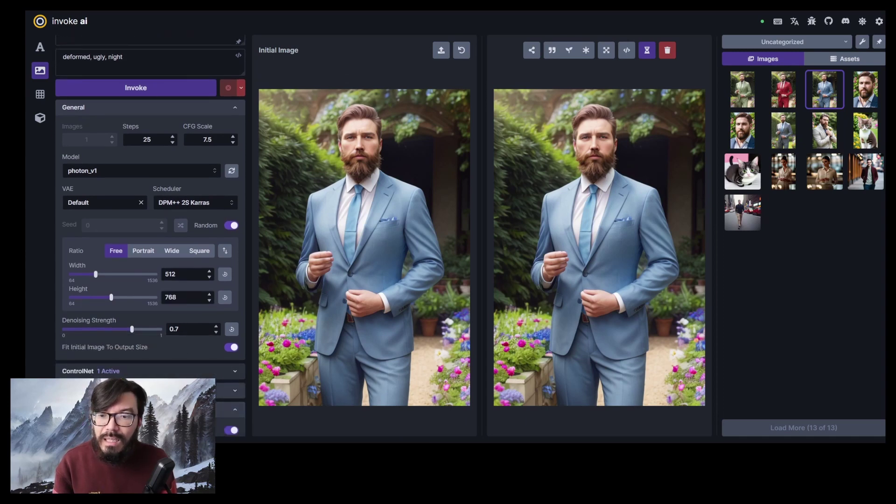
scroll(229, 397, "down", 2)
left_click(232, 365)
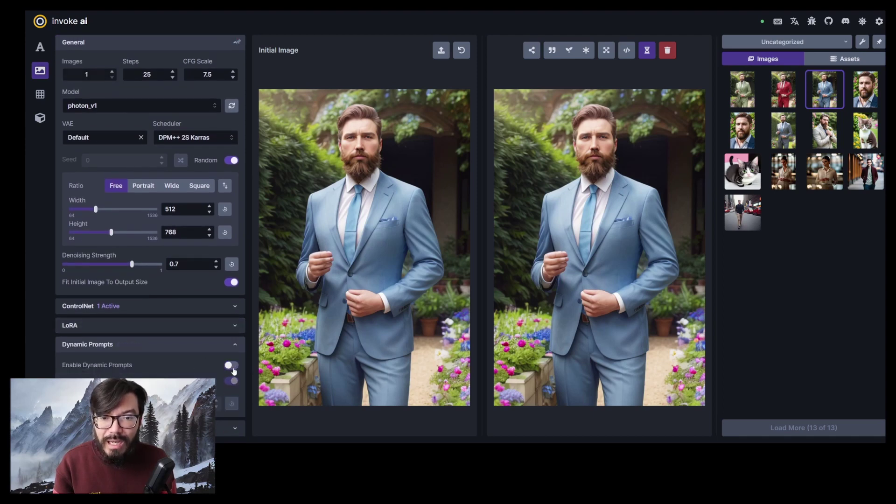
Replace the "{red | green | blue}" variations in the positive prompt with plain "blue".
scroll(228, 365, "up", 3)
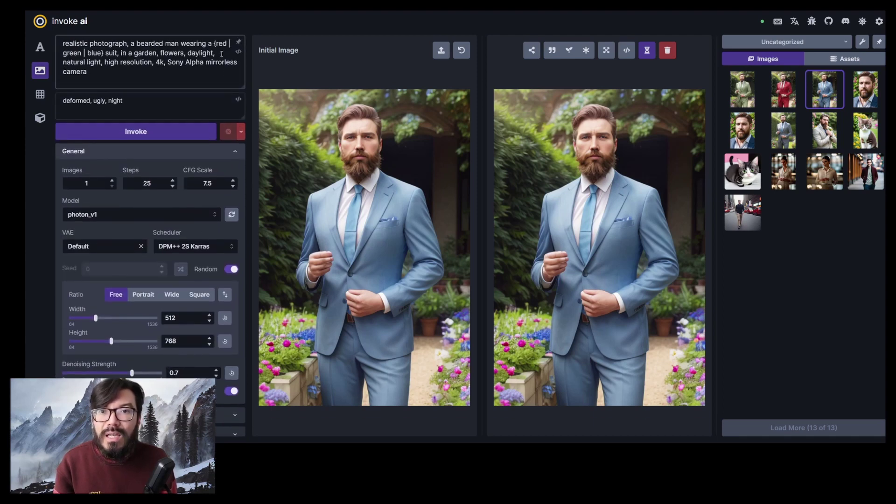
left_click_drag(214, 43, 86, 52)
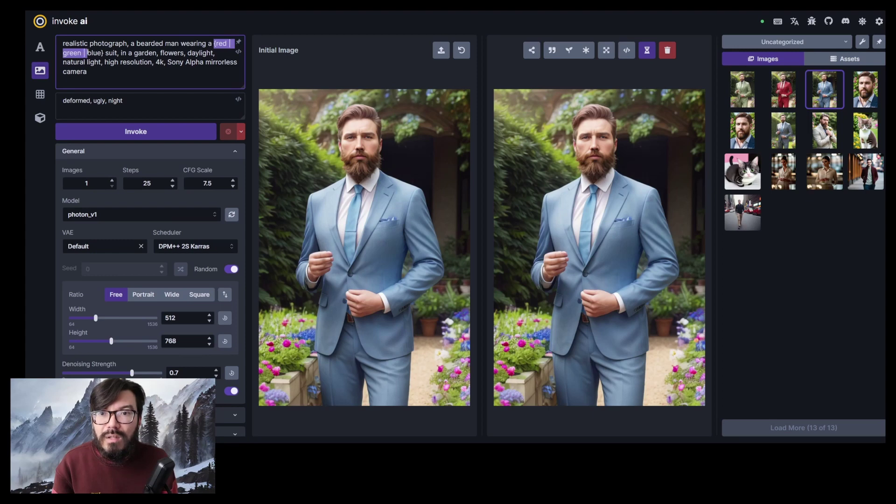
key("BackSpace")
left_click(229, 44)
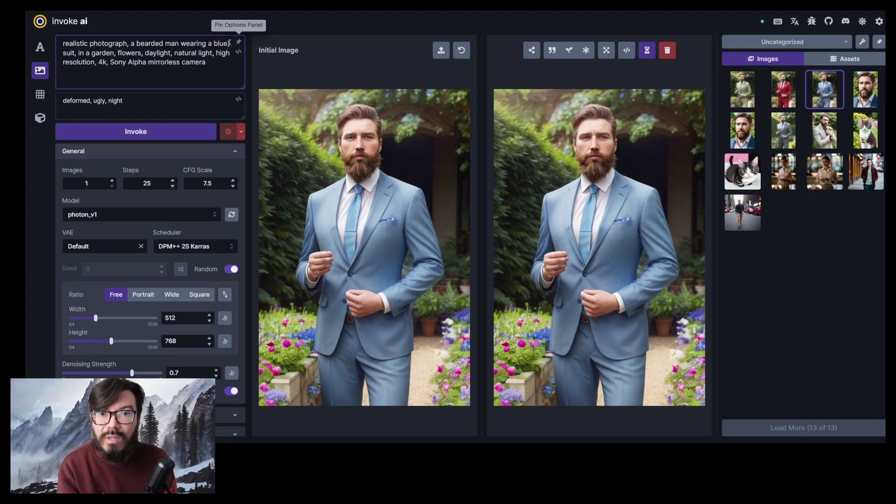
key("BackSpace")
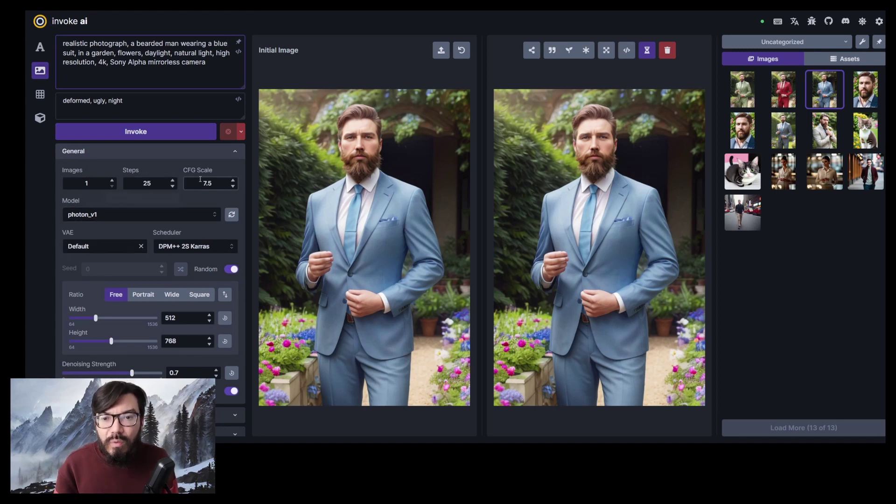
Try denoising strengths of 1, 0 and 0.9 for the image-to-image generation.
scroll(185, 294, "down", 1)
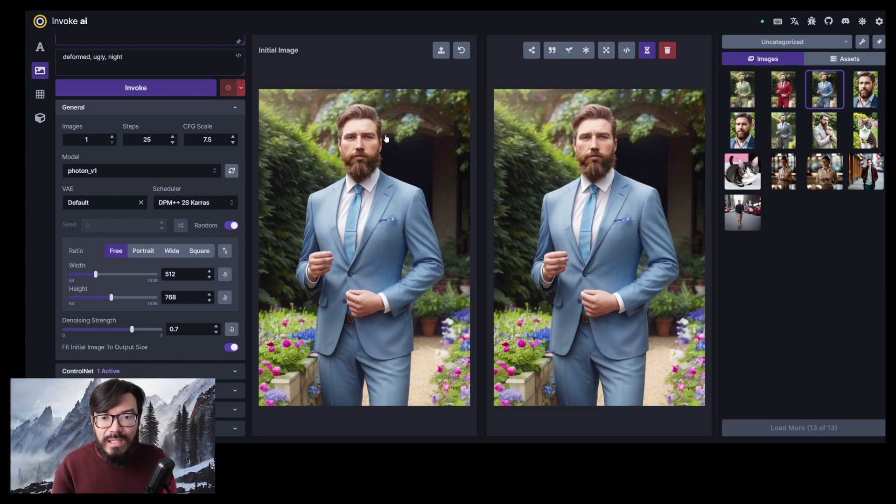
mouse_move(133, 330)
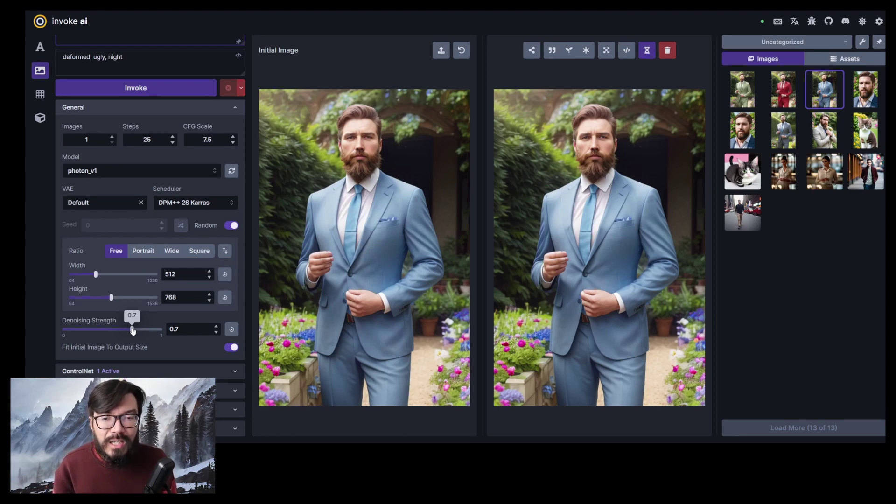
left_click_drag(132, 330, 162, 331)
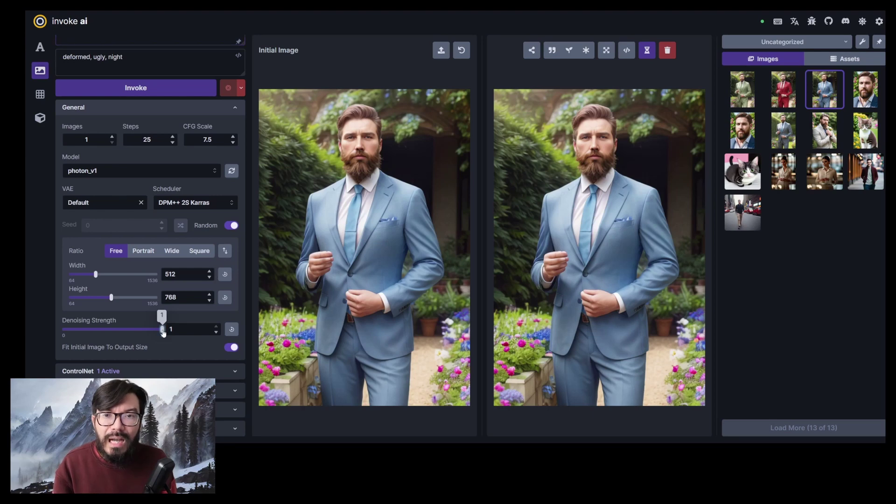
scroll(163, 332, "up", 2)
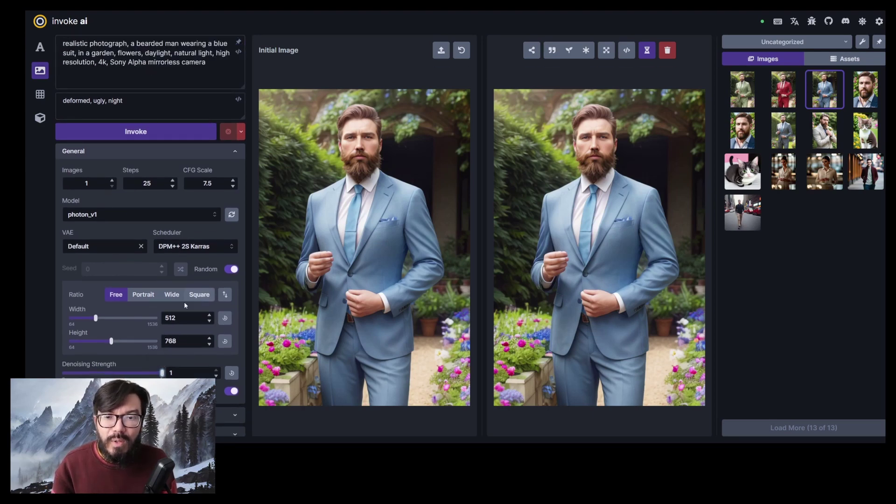
scroll(184, 302, "down", 2)
left_click_drag(162, 329, 49, 328)
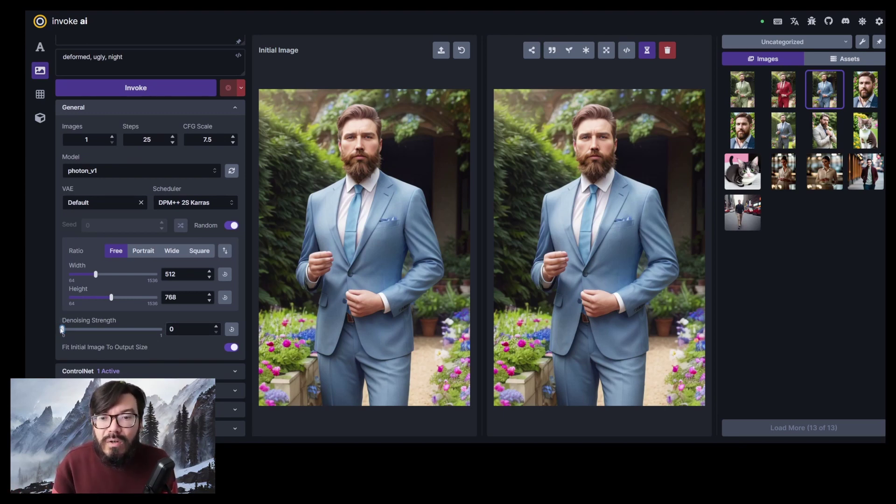
left_click_drag(62, 329, 153, 329)
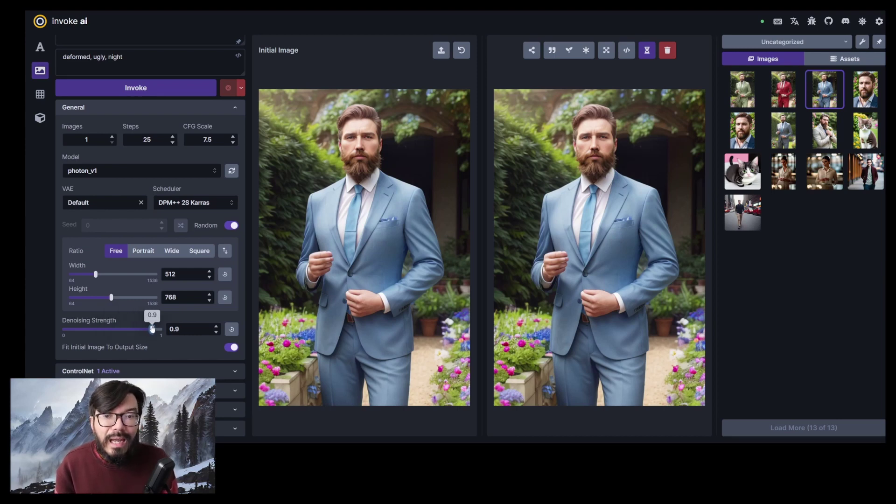
Generate 4 image-to-image variations of the blue-suit image with denoising strength 0.75.
left_click_drag(152, 329, 138, 331)
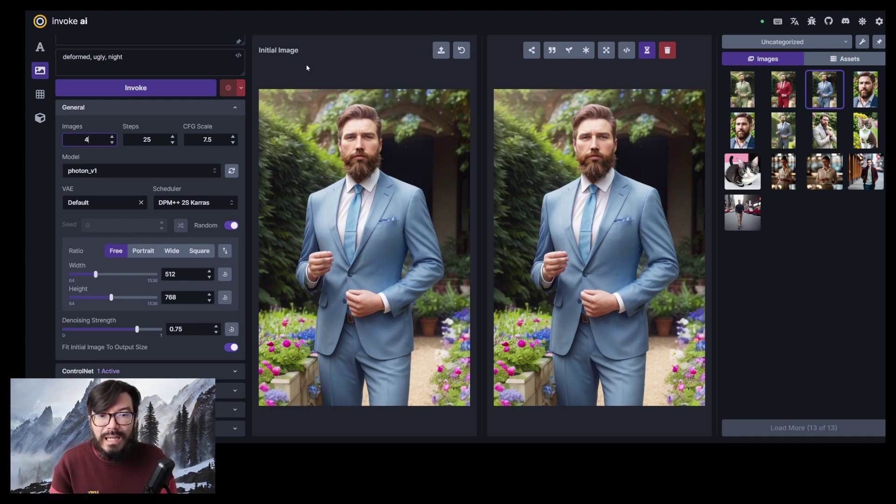
scroll(154, 140, "up", 2)
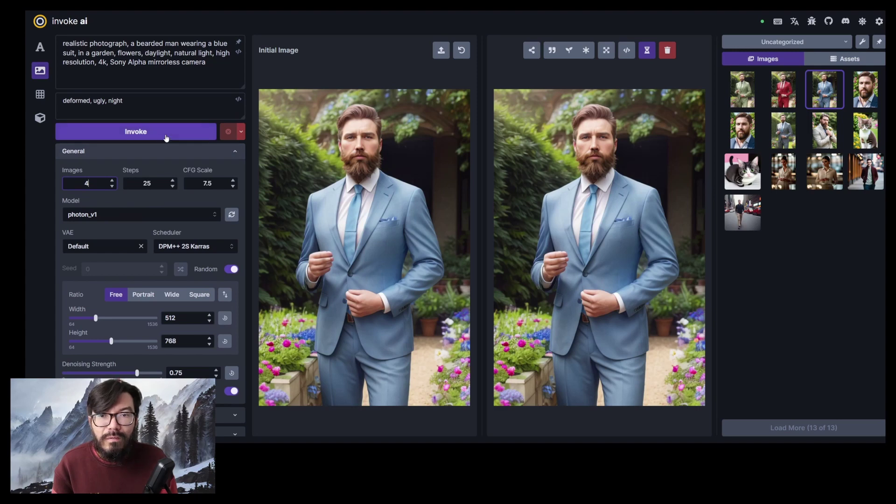
left_click(166, 135)
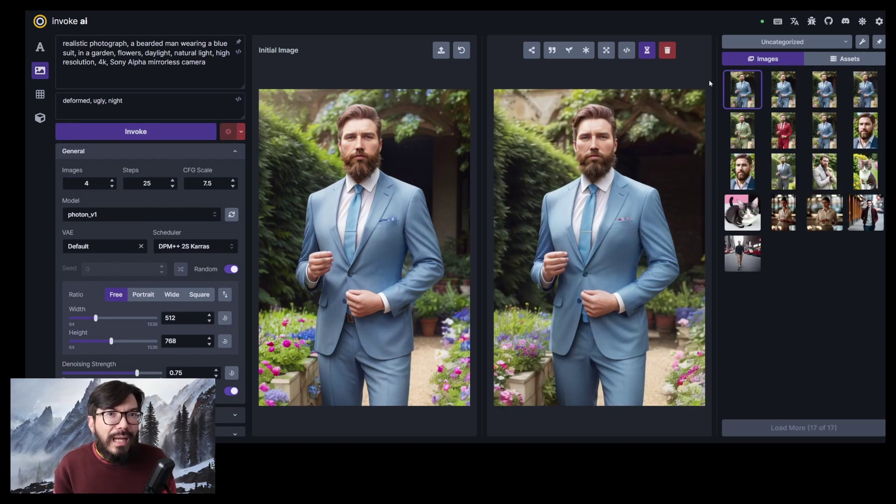
View each of the newly generated blue-suit variations from the gallery and compare them with the initial image.
left_click(777, 93)
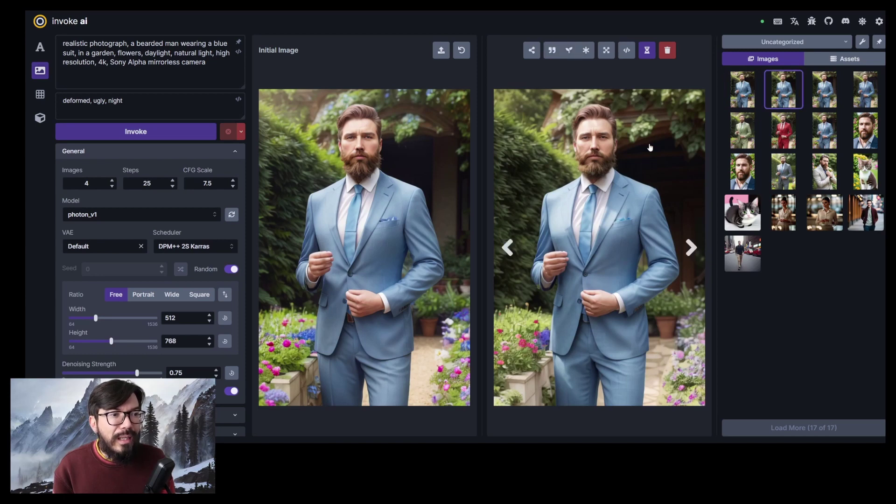
left_click(821, 85)
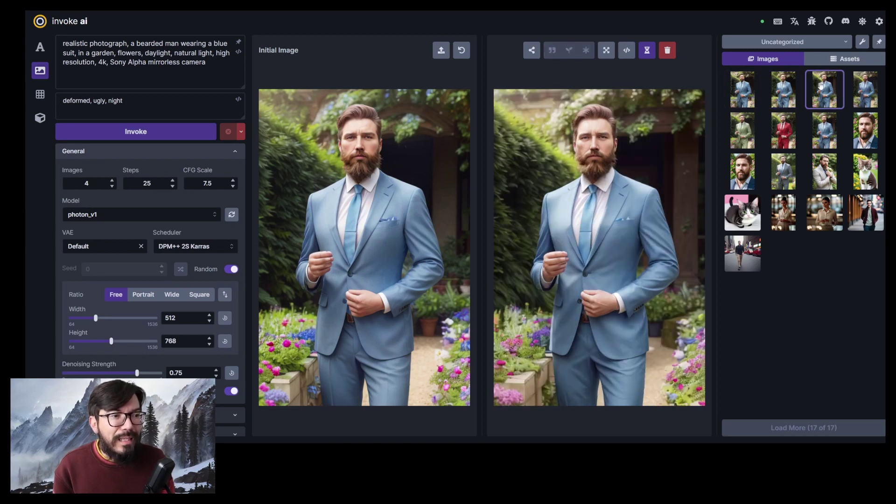
left_click(867, 86)
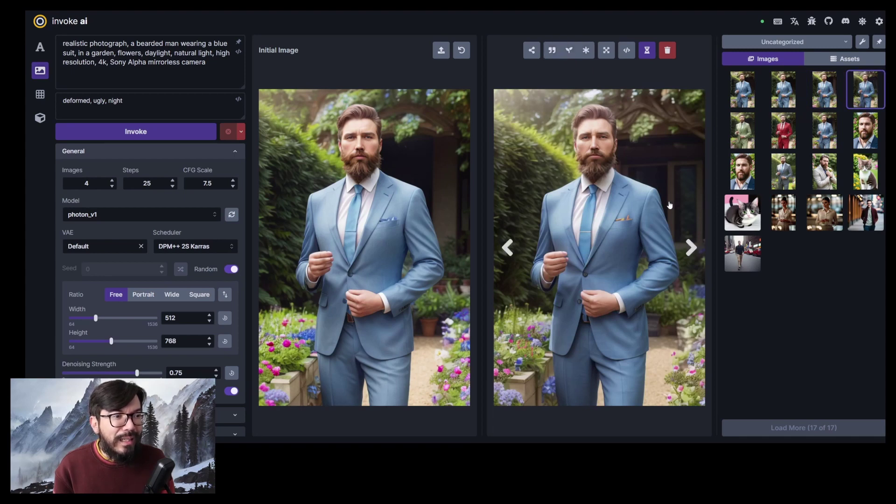
left_click(743, 91)
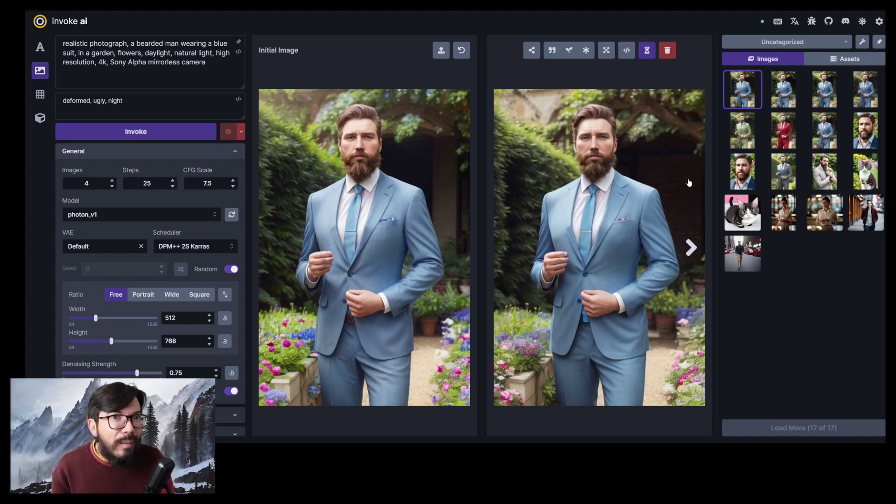
Disable ControlNet for the image-to-image generation and collapse its settings.
scroll(190, 329, "down", 5)
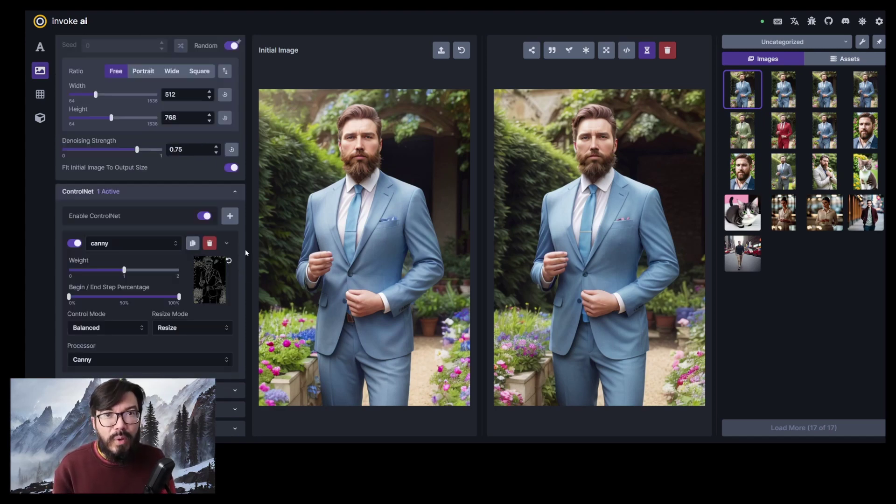
mouse_move(205, 280)
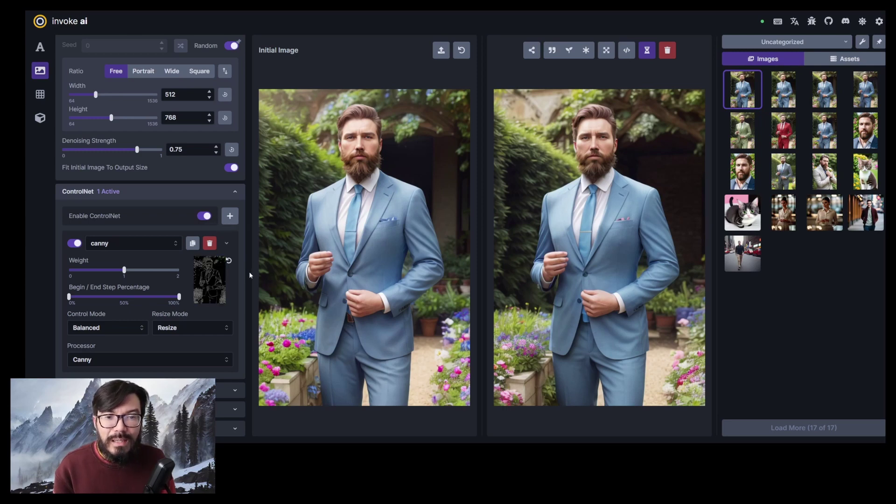
left_click(204, 216)
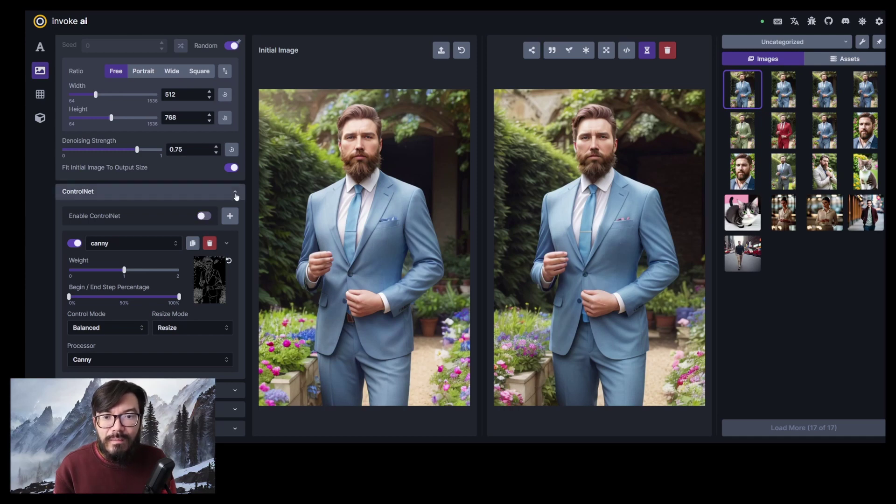
left_click(196, 191)
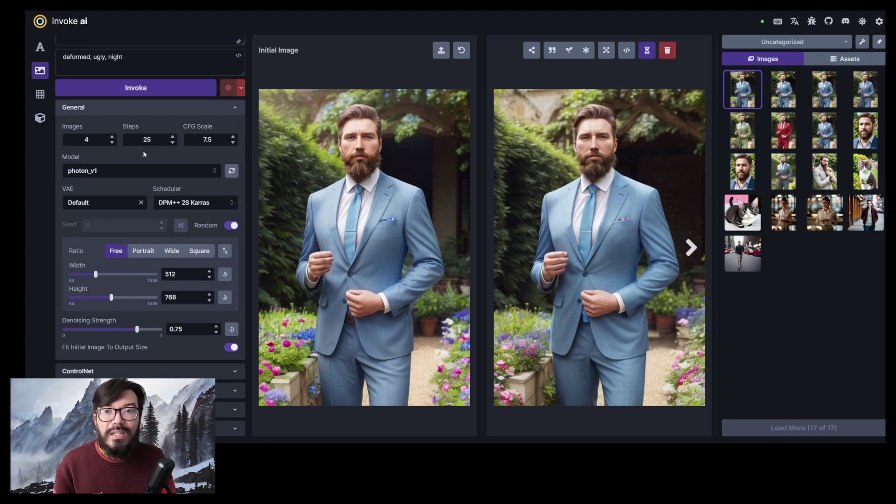
Generate four blue-suit variations without ControlNet and view each one from the gallery.
left_click(174, 90)
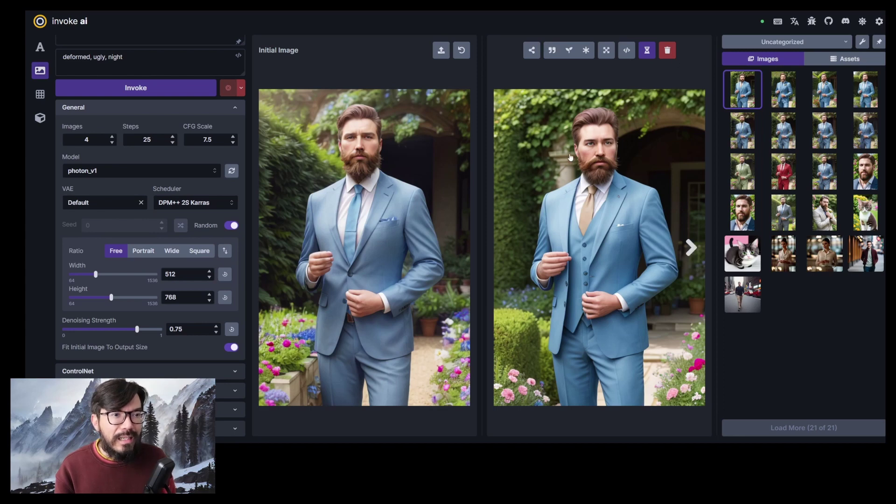
left_click(776, 96)
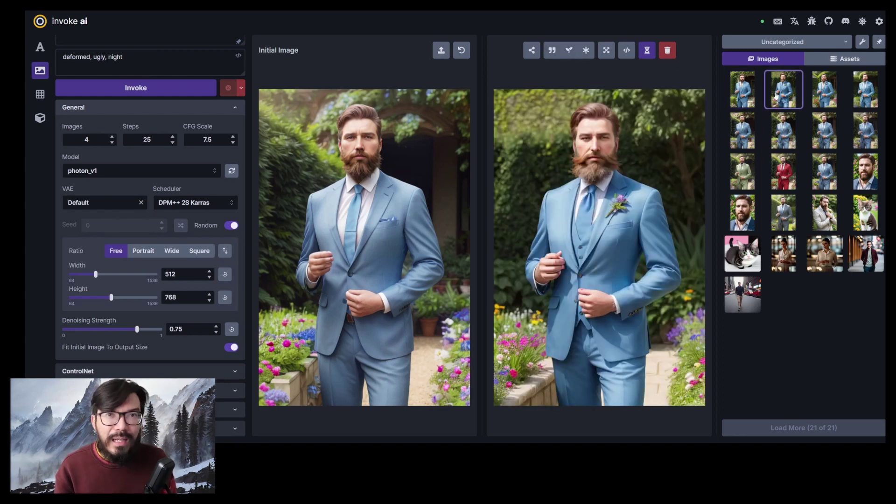
left_click(818, 90)
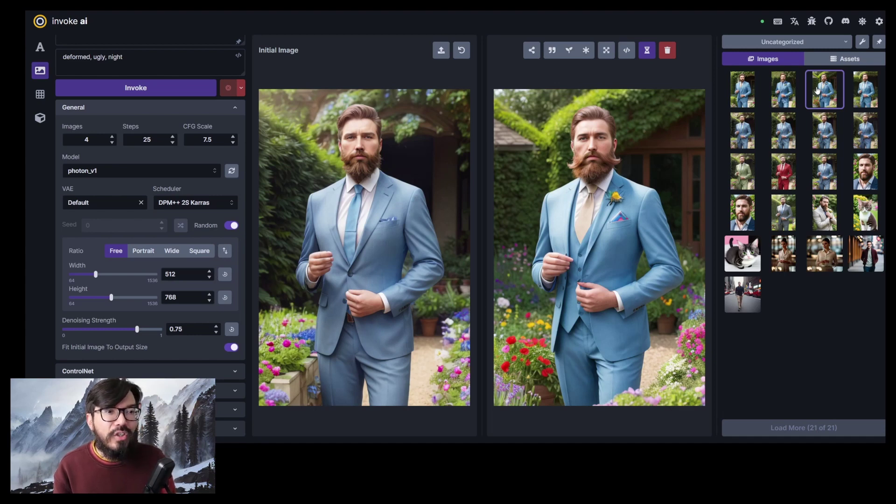
left_click(866, 88)
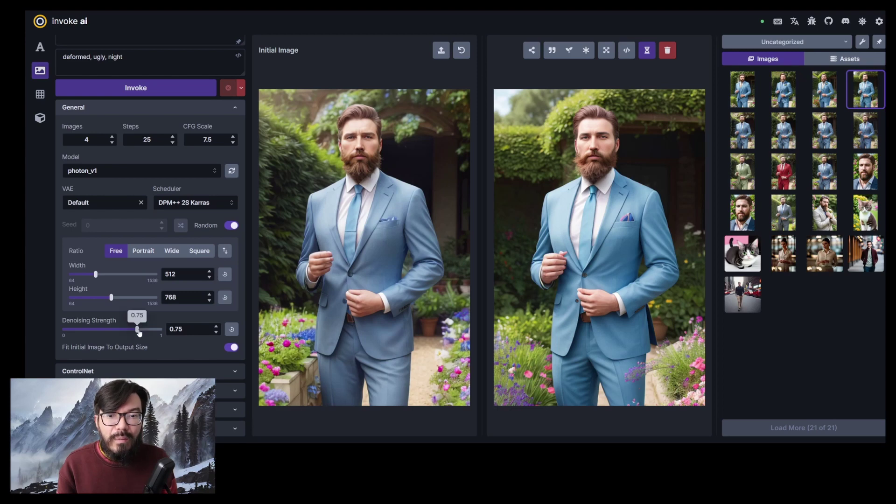
Generate four images at denoising strength 0.95 with "summer clothes" replacing "a blue suit" in the positive prompt.
left_click_drag(137, 329, 157, 331)
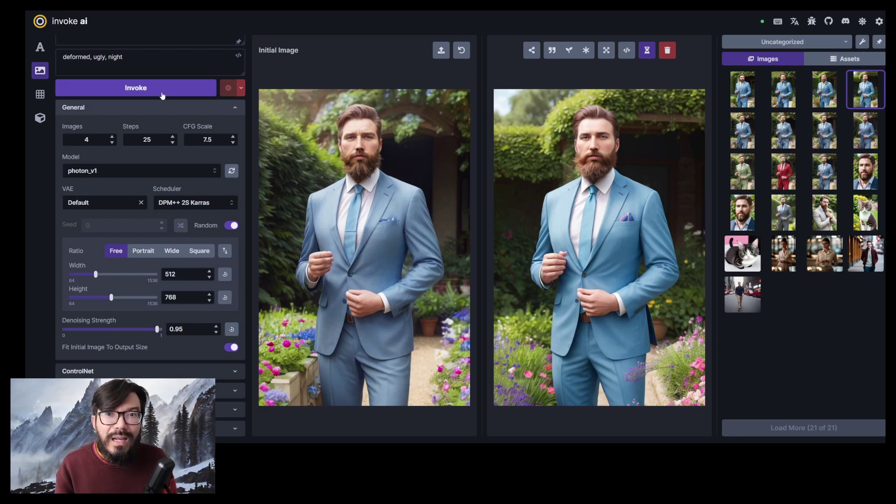
scroll(149, 81, "up", 1)
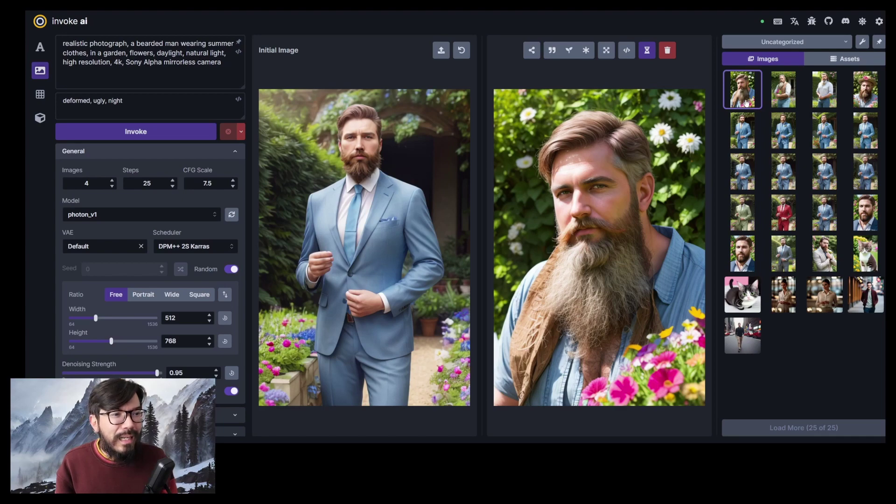
View the other summer-clothes images from the gallery and compare them with the initial image.
left_click(779, 100)
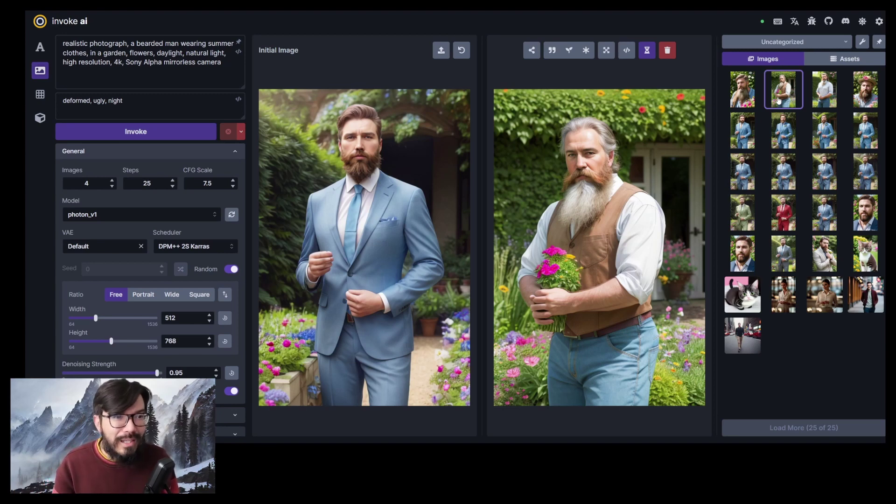
left_click(818, 98)
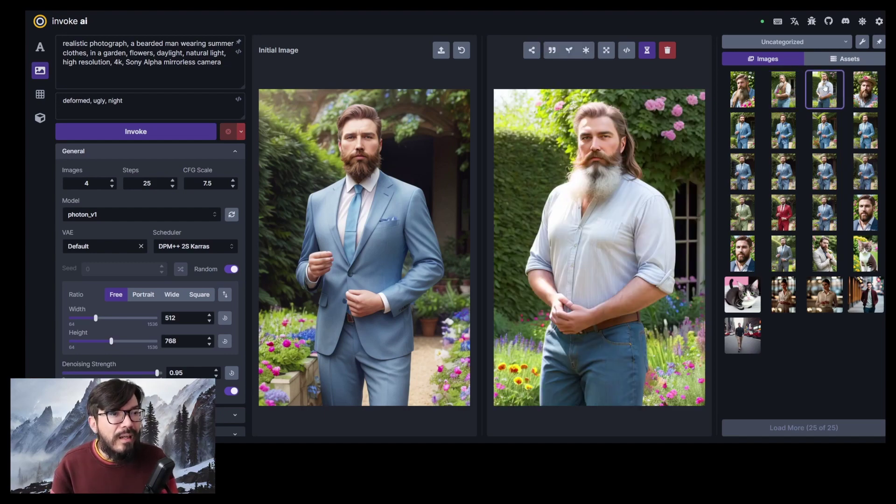
left_click(860, 98)
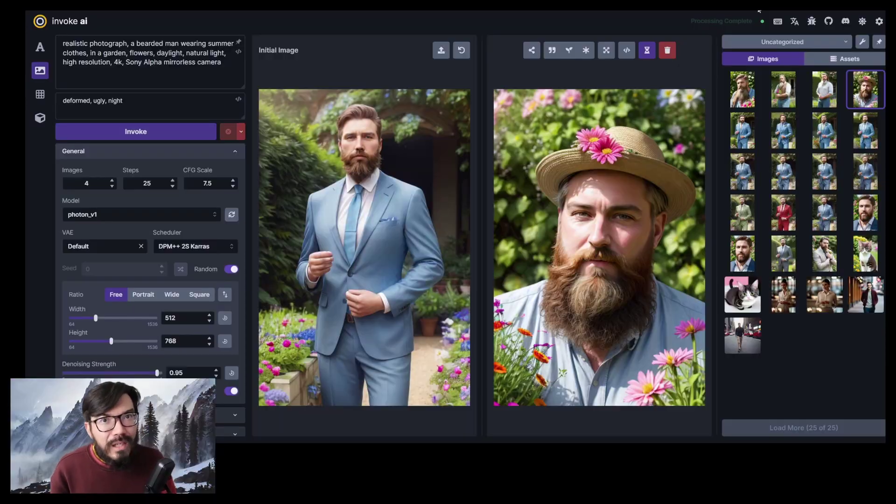
Send the gallery image of the long-bearded man in a white shirt and jeans to Image to Image as the initial image.
left_click(817, 93)
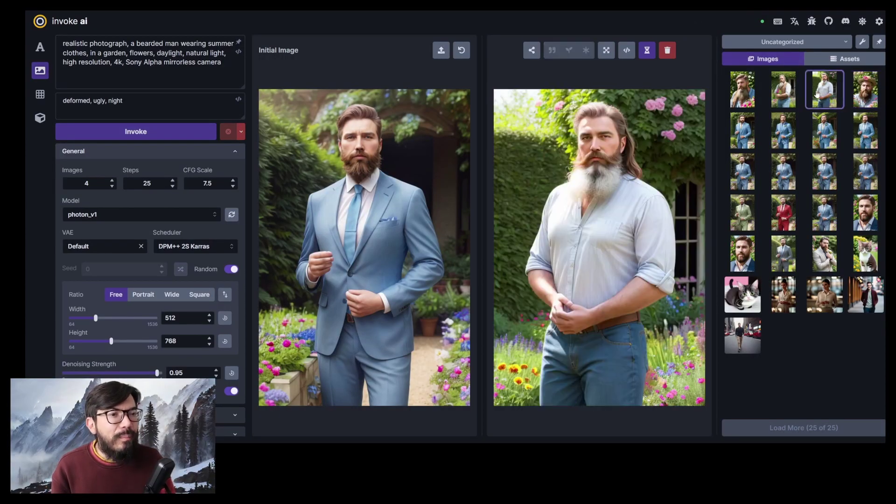
right_click(823, 90)
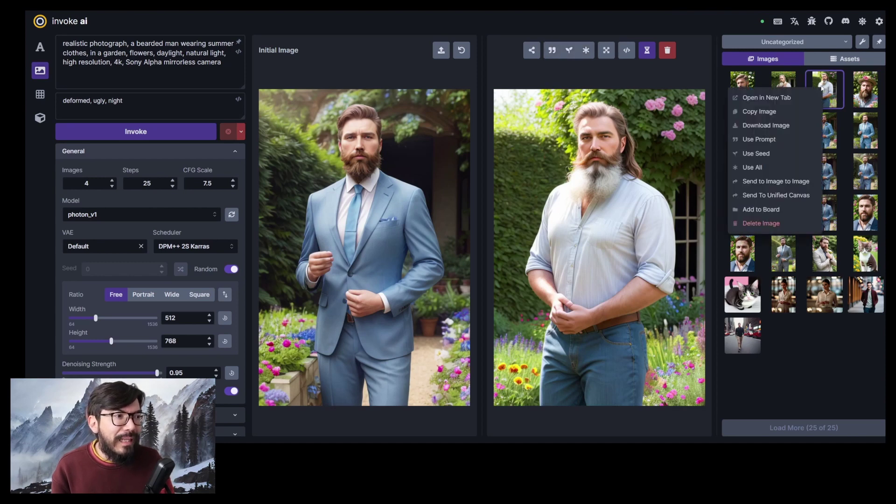
left_click(784, 181)
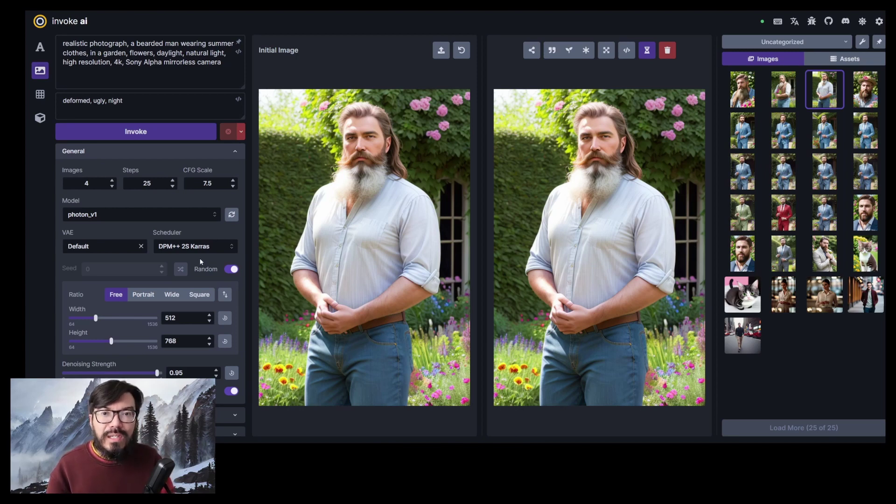
Lower the denoising strength to 0.45 for the image-to-image generation.
scroll(201, 262, "down", 2)
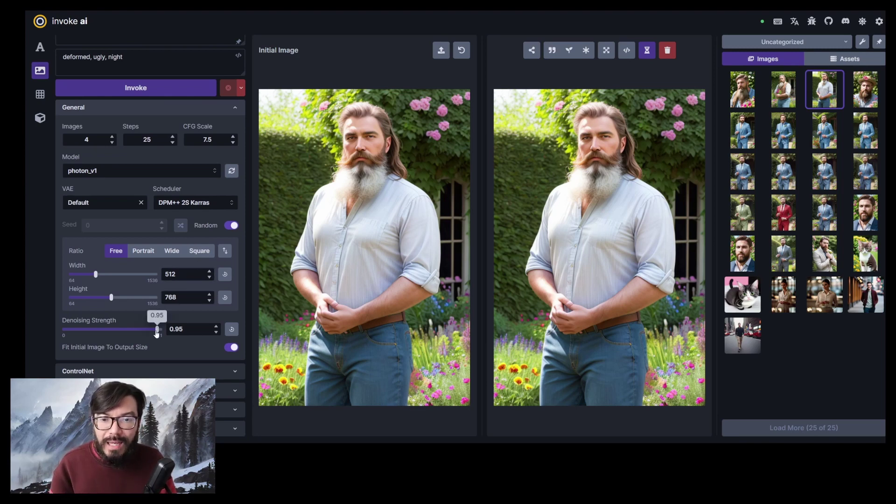
left_click_drag(157, 329, 113, 332)
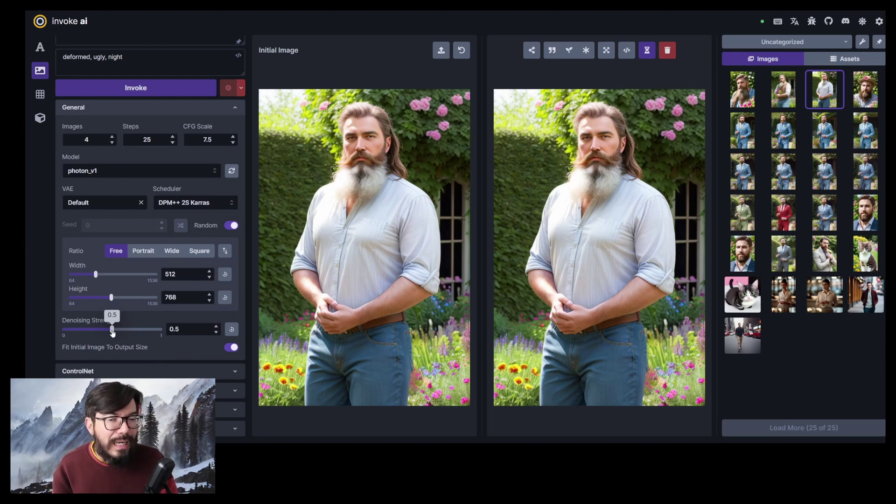
left_click_drag(112, 333, 108, 330)
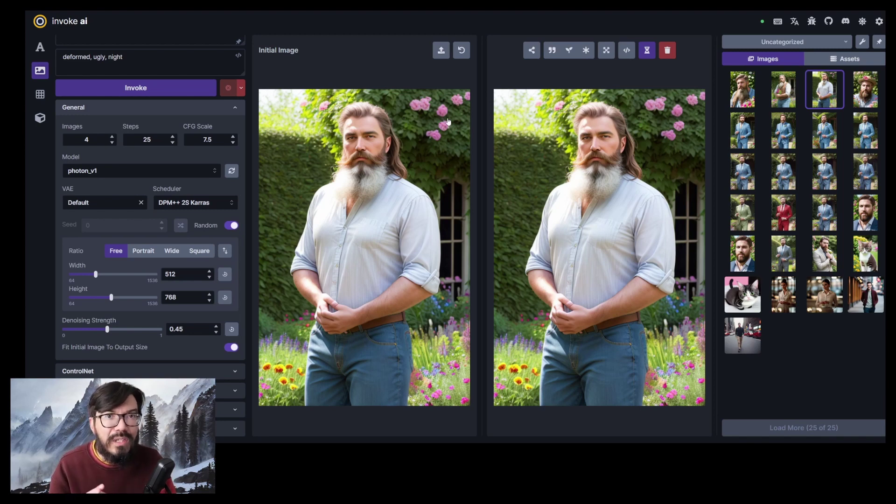
Replace the canny ControlNet's source image with the white-shirt image from the gallery and check its enlarged preview.
left_click(230, 372)
scroll(230, 372, "down", 4)
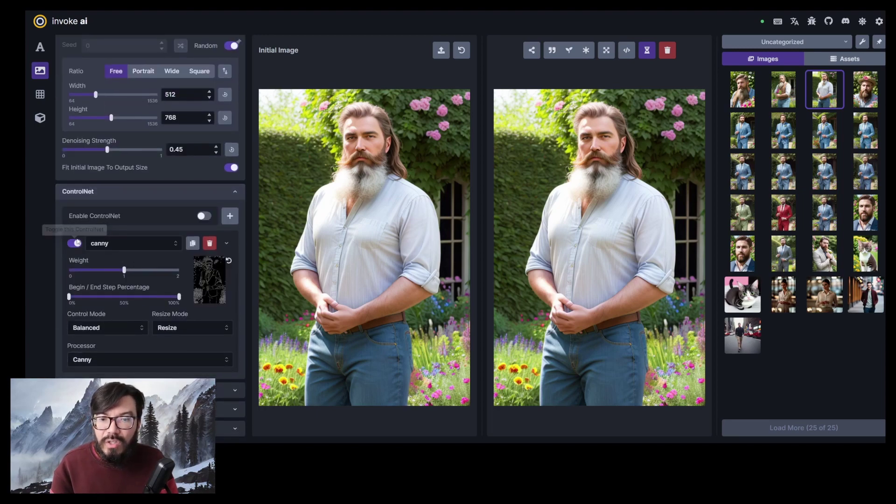
mouse_move(206, 281)
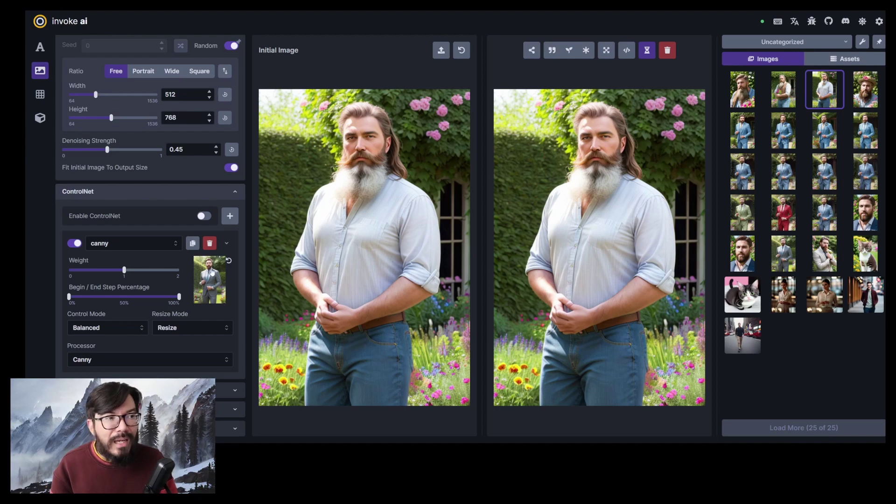
left_click_drag(825, 89, 211, 280)
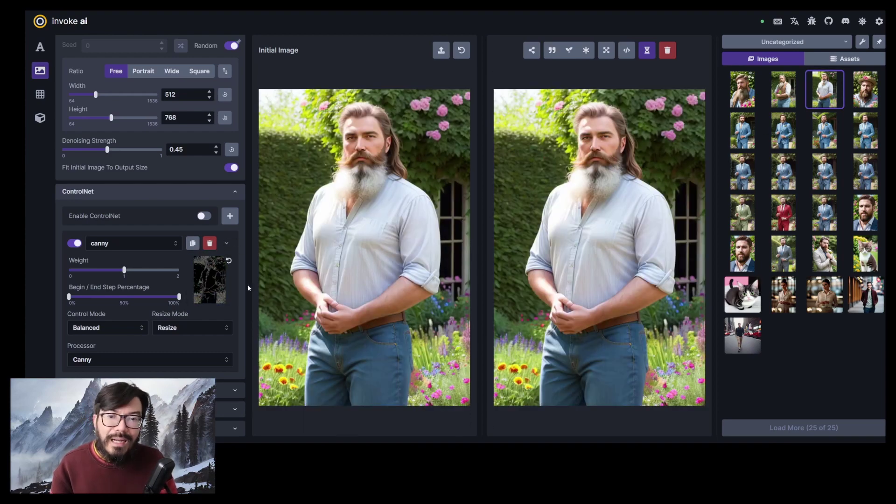
left_click(227, 244)
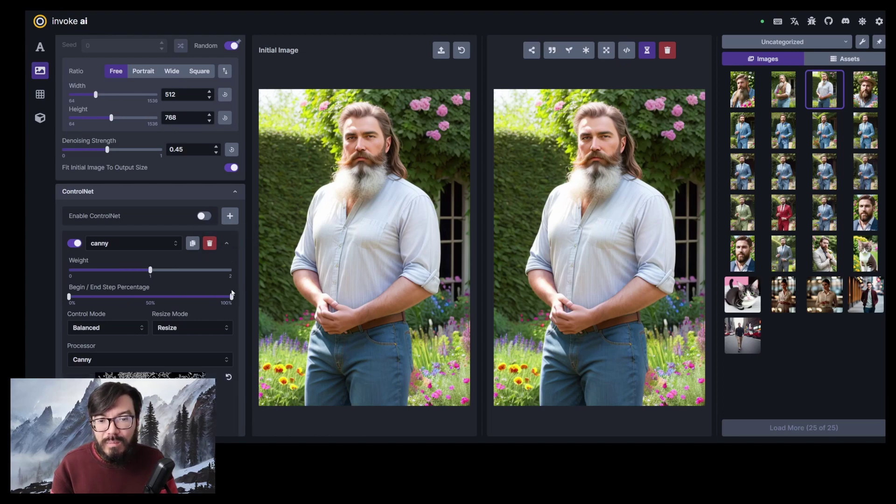
scroll(232, 293, "down", 4)
mouse_move(188, 290)
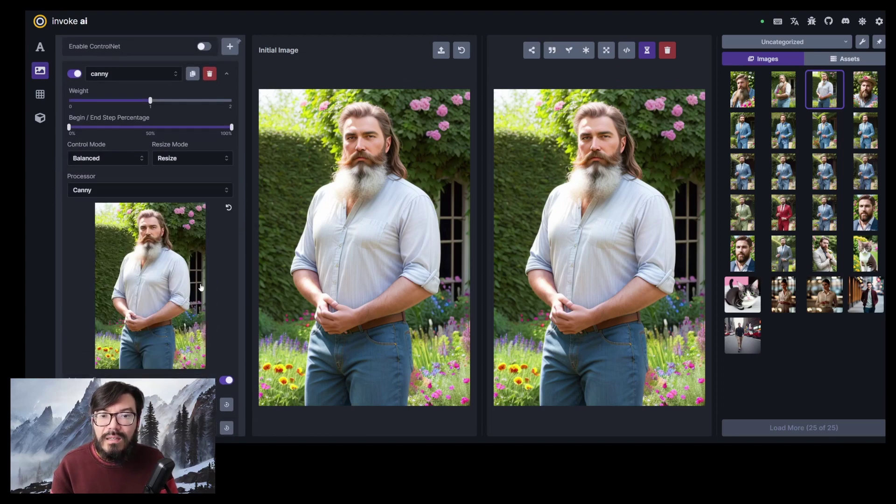
Lock the aspect ratio to Portrait and increase the output size to 768 × 1144.
scroll(232, 281, "up", 7)
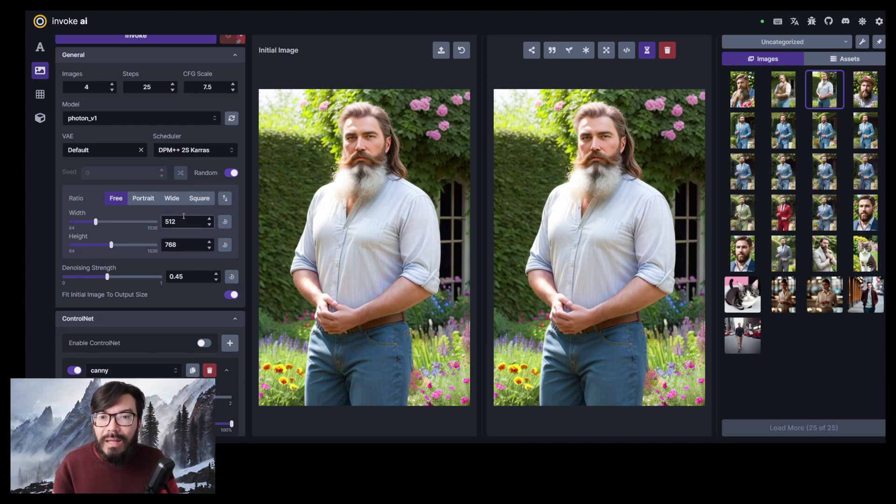
left_click(143, 199)
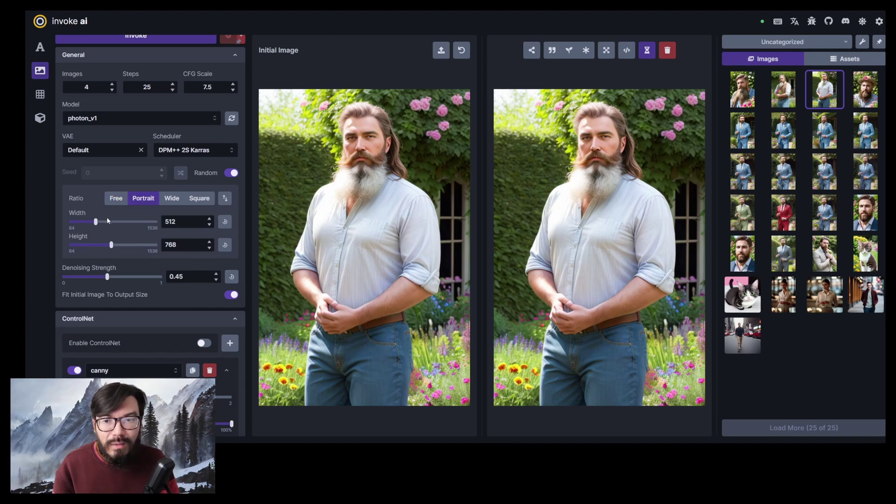
mouse_move(99, 224)
left_click_drag(97, 225, 112, 222)
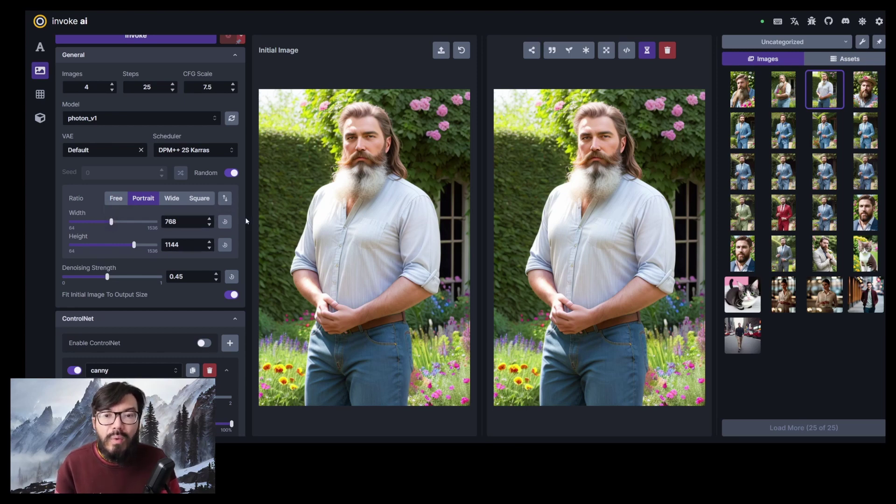
Enable ControlNet, set the number of images to 1, and generate the larger version of the white-shirt image.
left_click(204, 344)
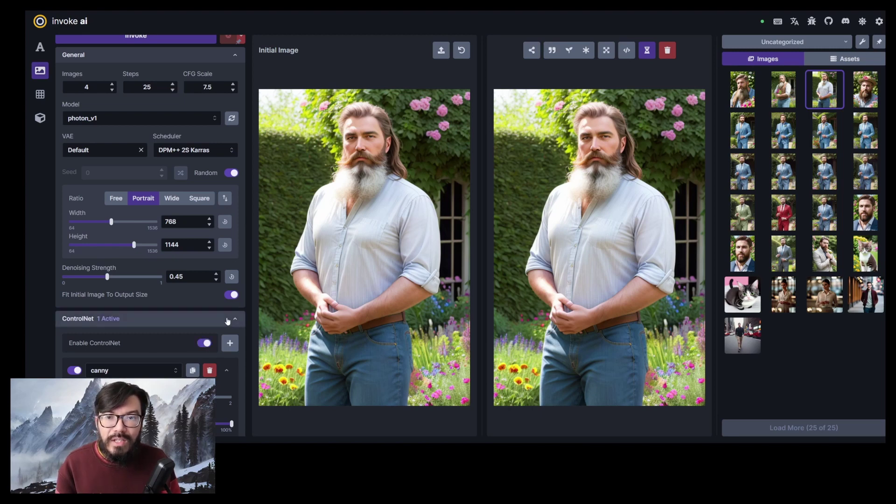
scroll(140, 298, "up", 3)
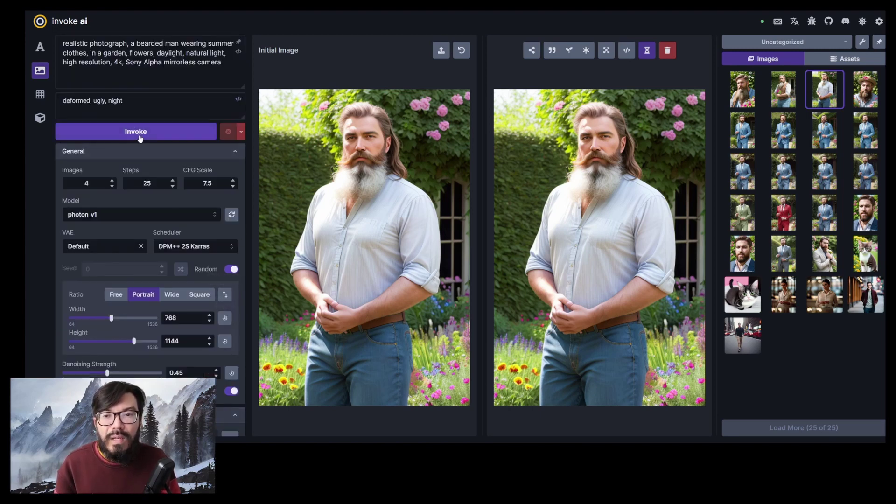
double_click(80, 181)
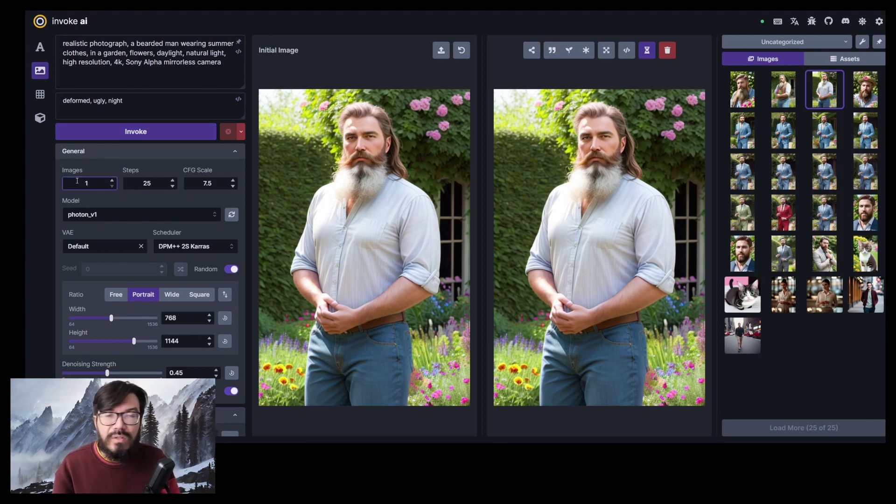
type("1")
left_click(139, 133)
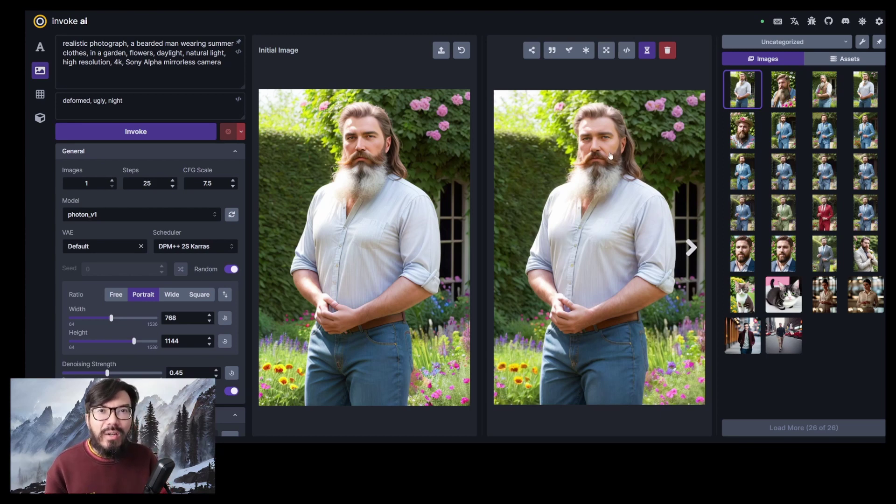
Open the initial image and the newly generated larger image in new tabs and compare them at full size.
right_click(429, 150)
left_click(448, 160)
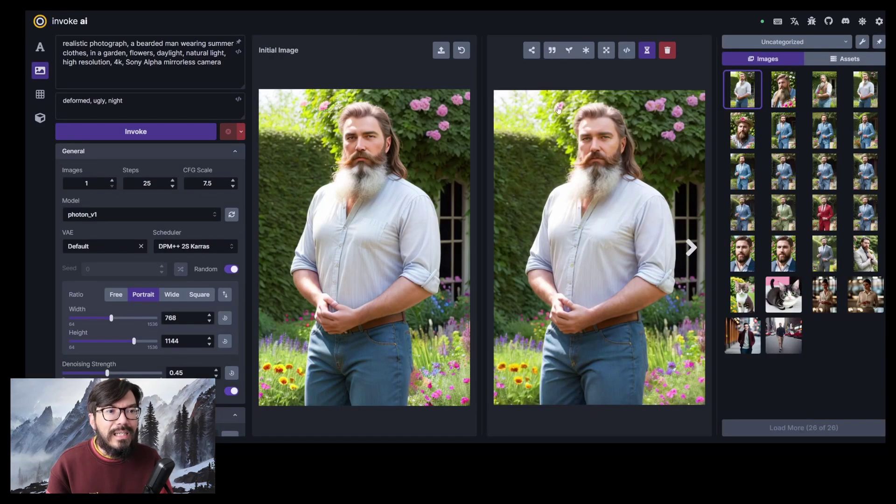
right_click(558, 110)
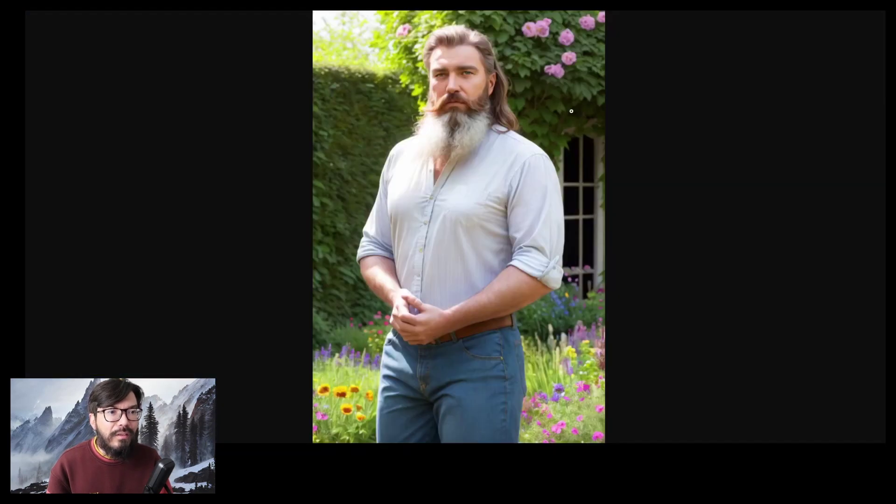
scroll(503, 81, "up", 1)
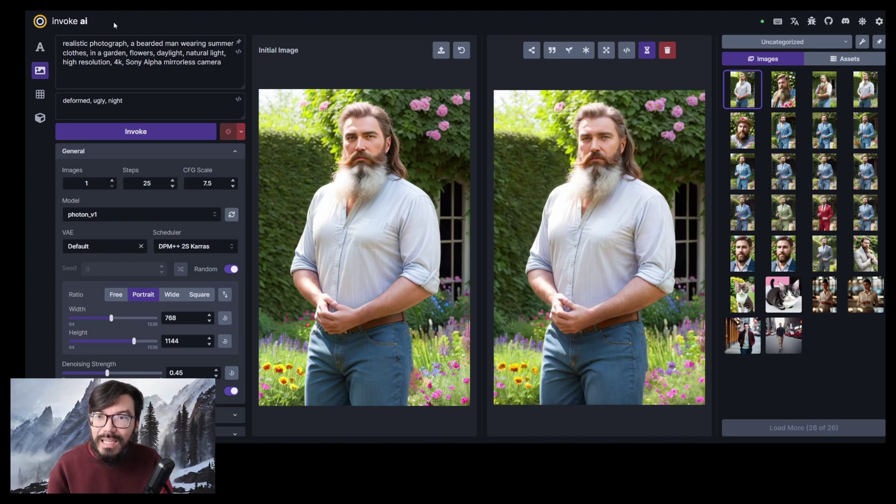
Switch between the text-to-image and image-to-image workspaces to compare their layouts and available settings.
left_click(40, 48)
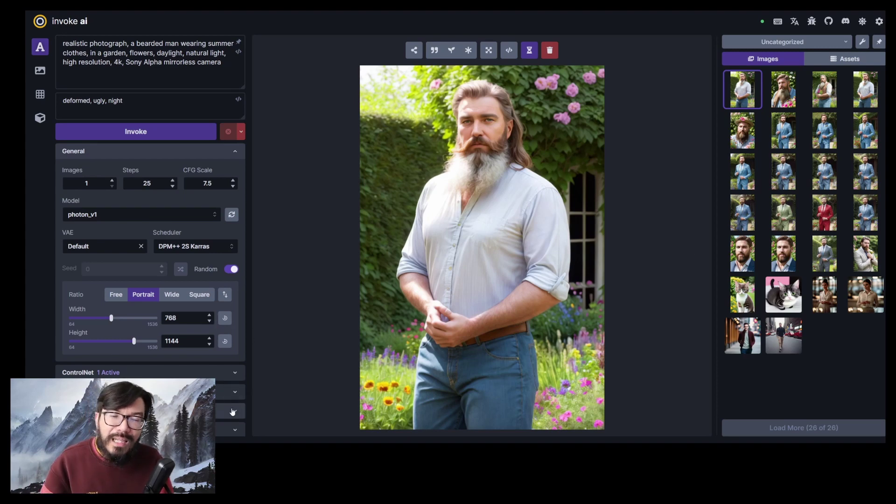
left_click(40, 71)
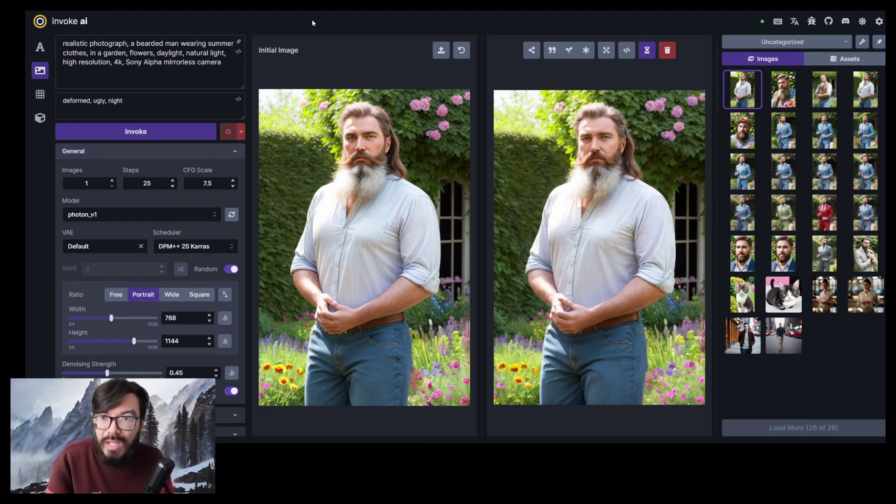
left_click(39, 48)
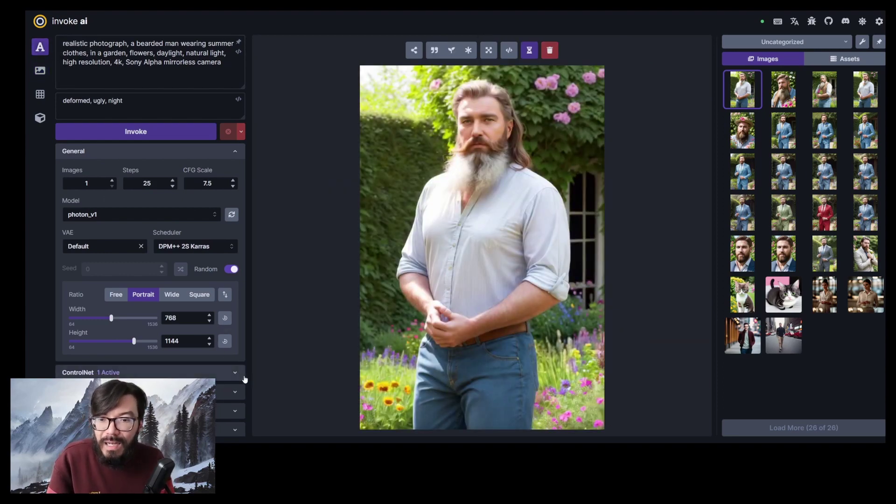
left_click(40, 71)
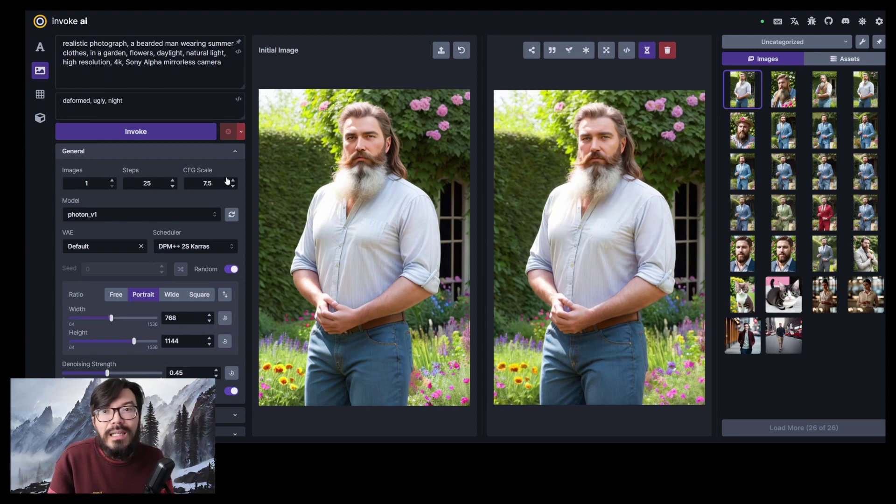
Open the Unified Canvas workspace.
left_click(40, 93)
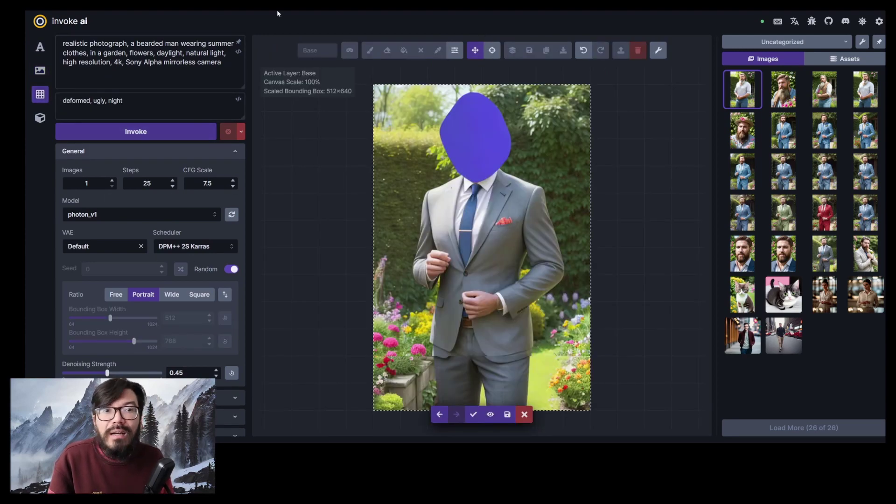